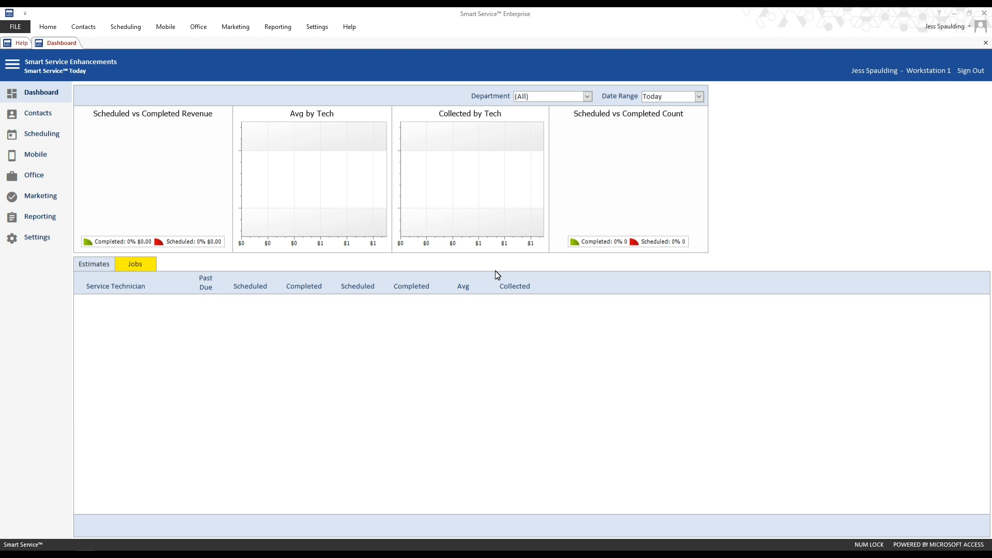
# - Open the technician user's record in the Employees settings and review its permissions before saving
pyautogui.click(36, 236)
pyautogui.click(173, 96)
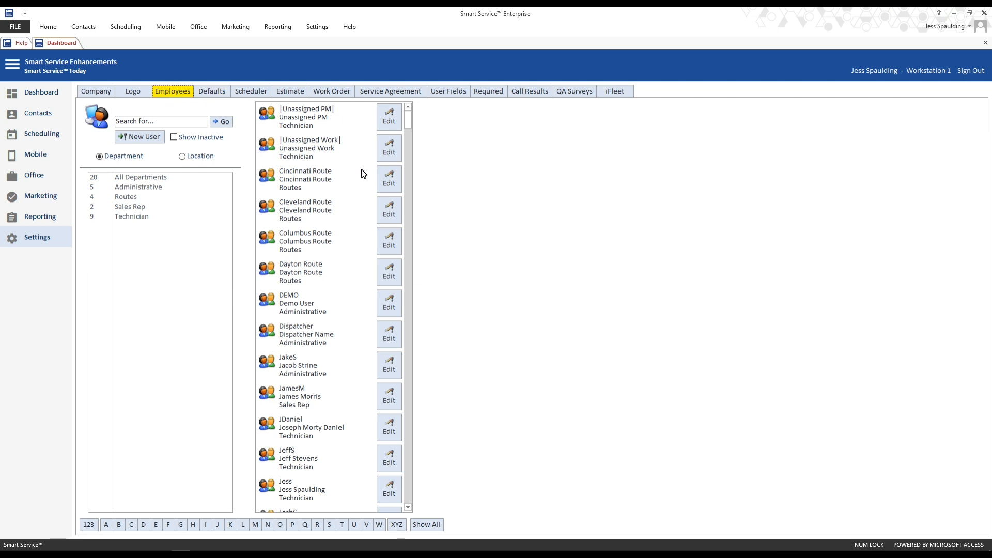
pyautogui.click(388, 491)
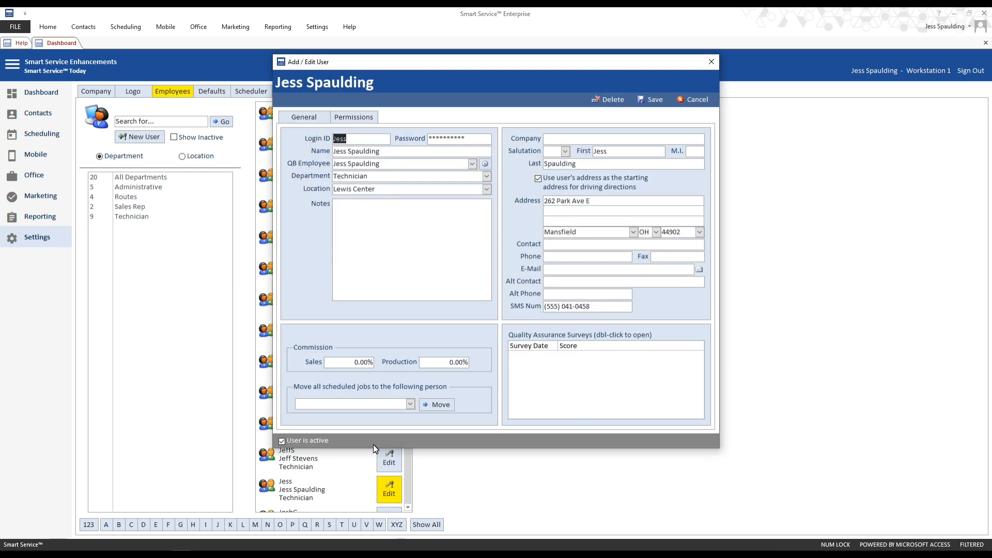
pyautogui.click(347, 116)
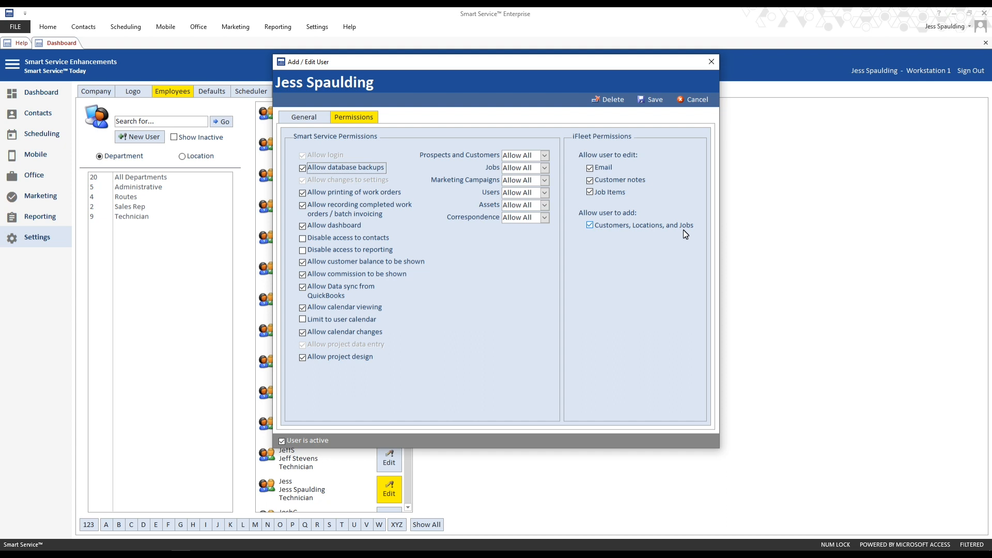
pyautogui.click(653, 100)
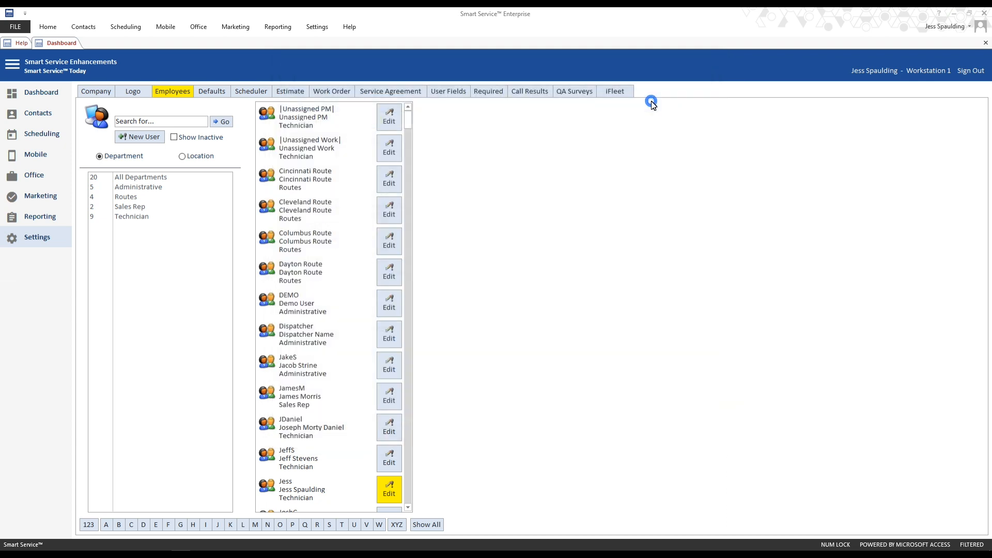
# - Review the Customer Job auto-naming options in the Defaults settings
pyautogui.click(220, 98)
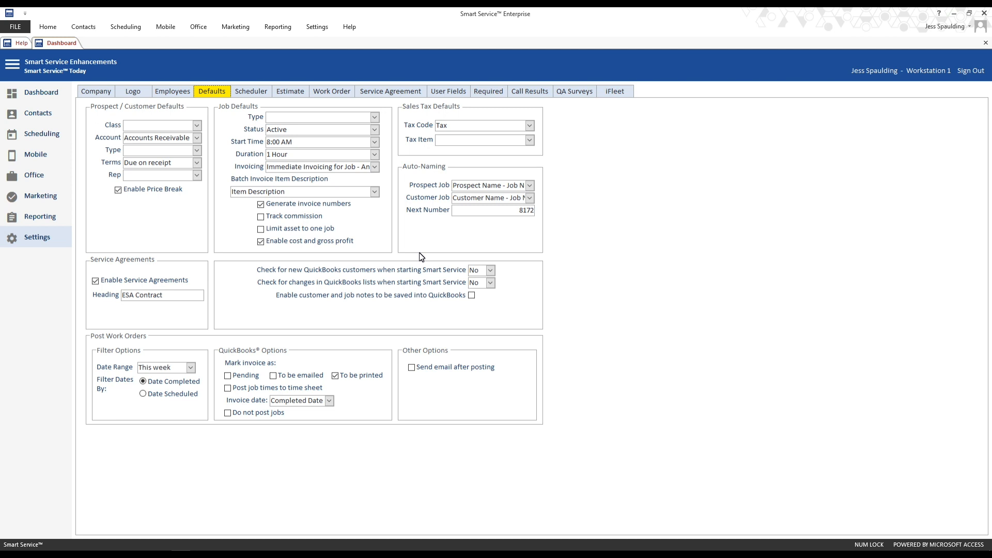
pyautogui.click(530, 199)
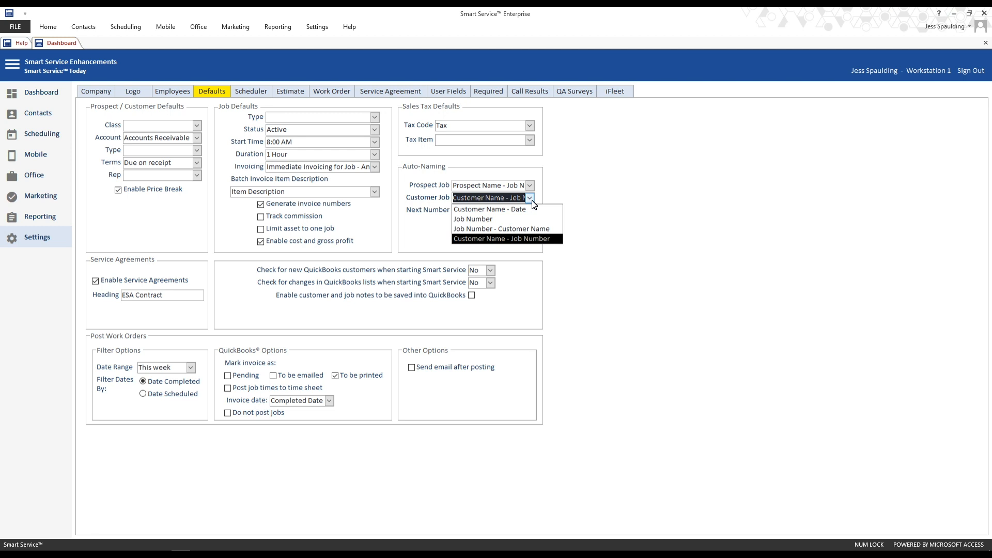
pyautogui.click(531, 200)
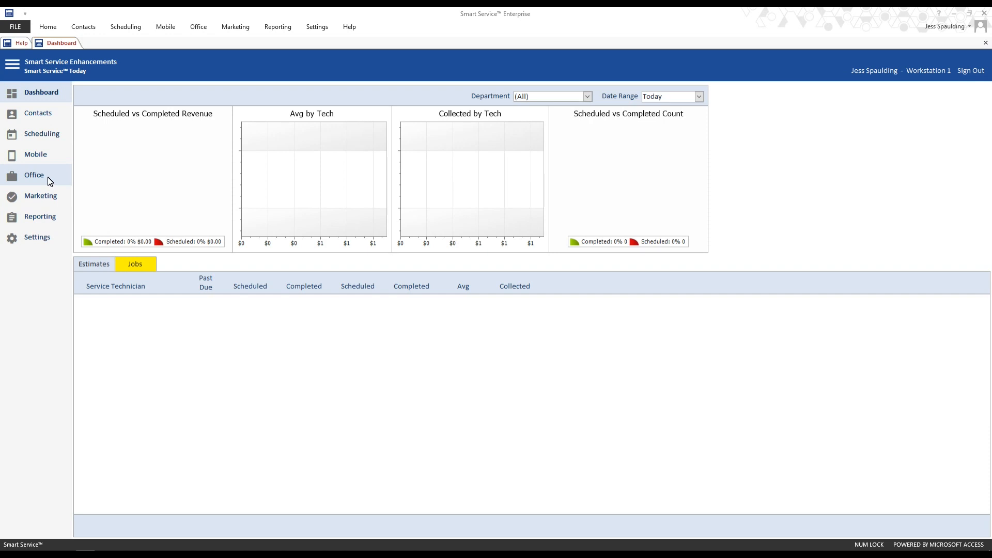
# - Open the Add to QuickBooks list and try filtering its Record Type by Customer before returning to All
pyautogui.click(47, 179)
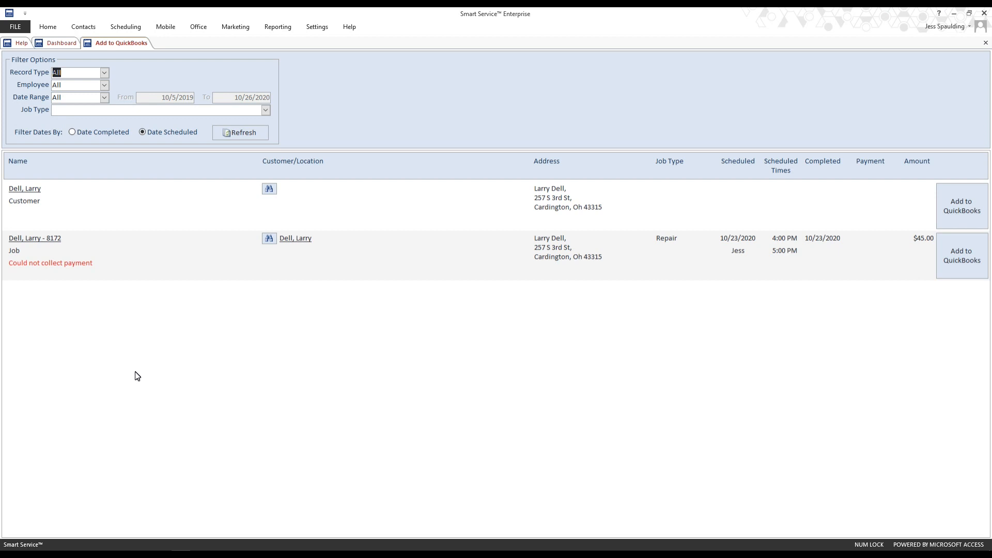
pyautogui.click(104, 74)
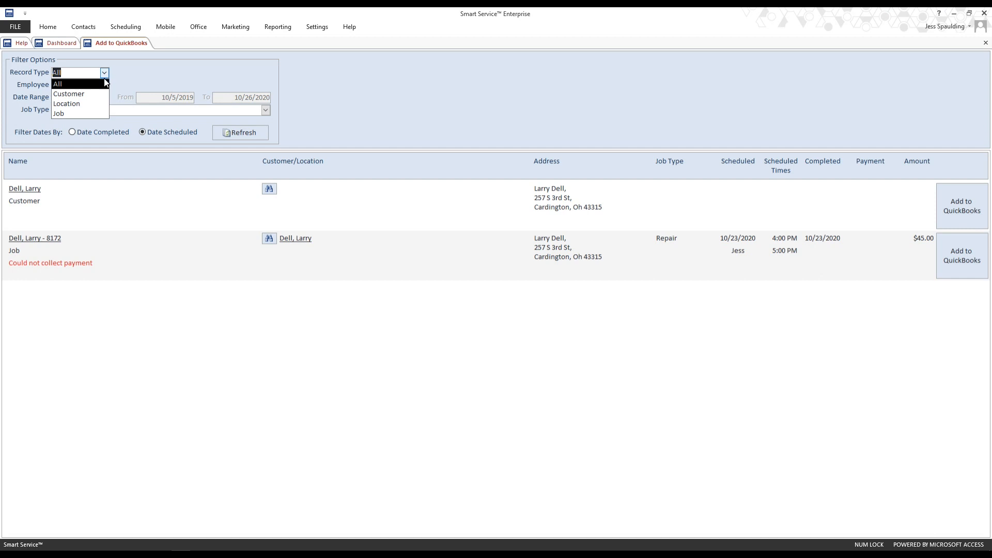
pyautogui.click(104, 94)
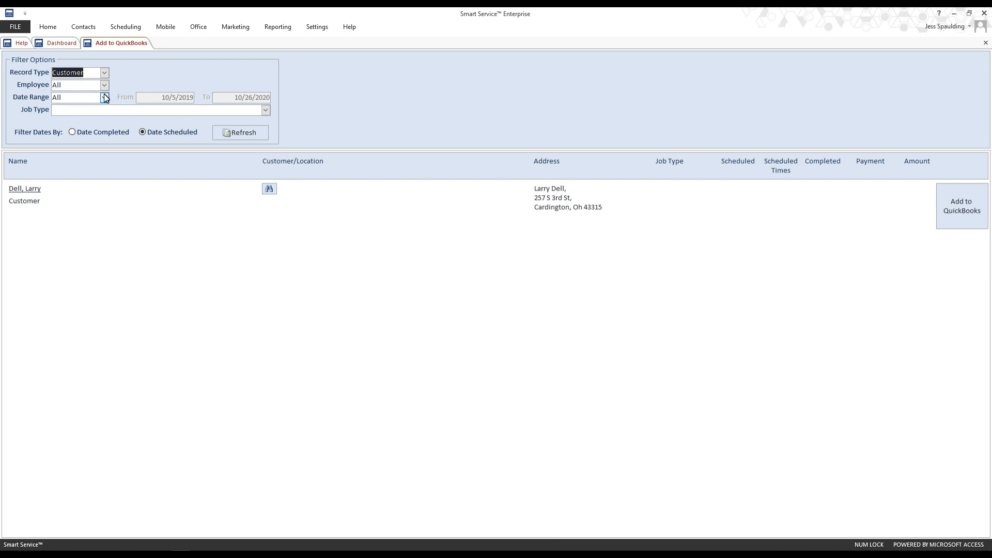
pyautogui.click(104, 73)
pyautogui.click(103, 85)
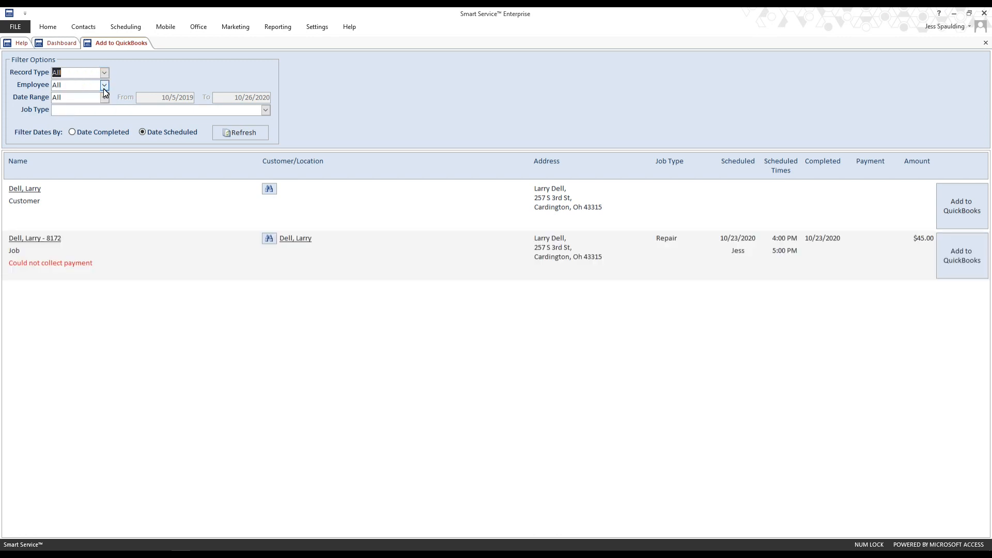
# - Review the Employee, Date Range and Job Type filter options for the list
pyautogui.click(104, 88)
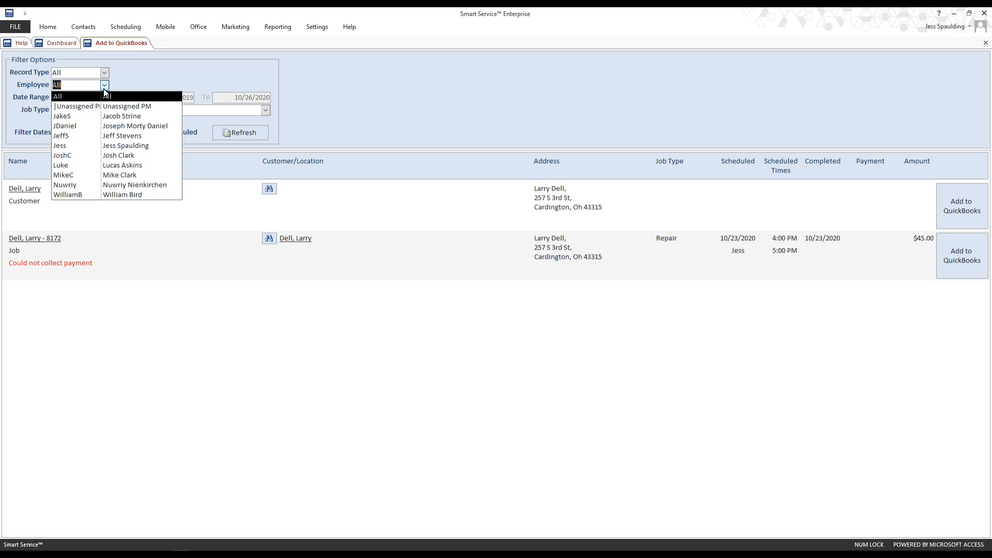
pyautogui.click(104, 89)
pyautogui.click(106, 99)
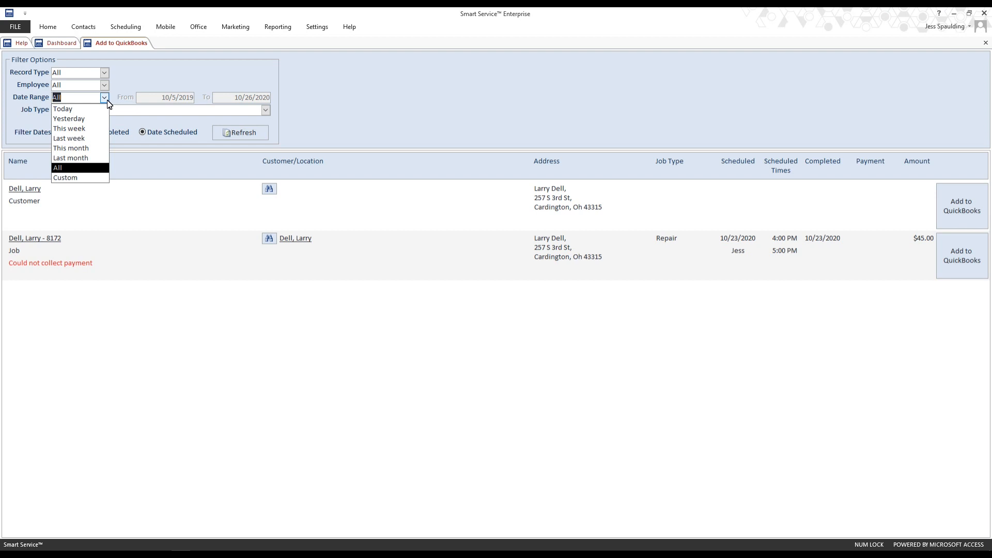
pyautogui.click(105, 98)
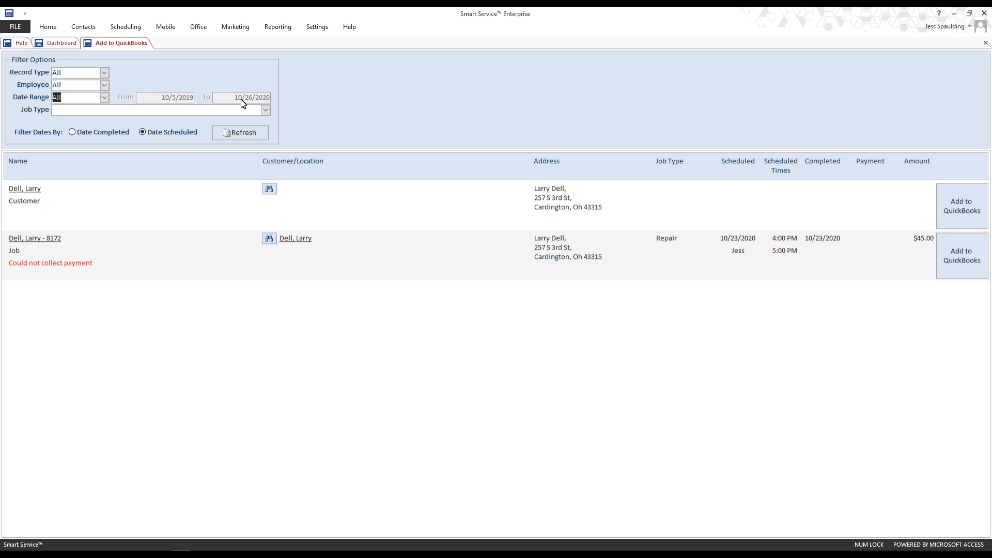
pyautogui.click(266, 111)
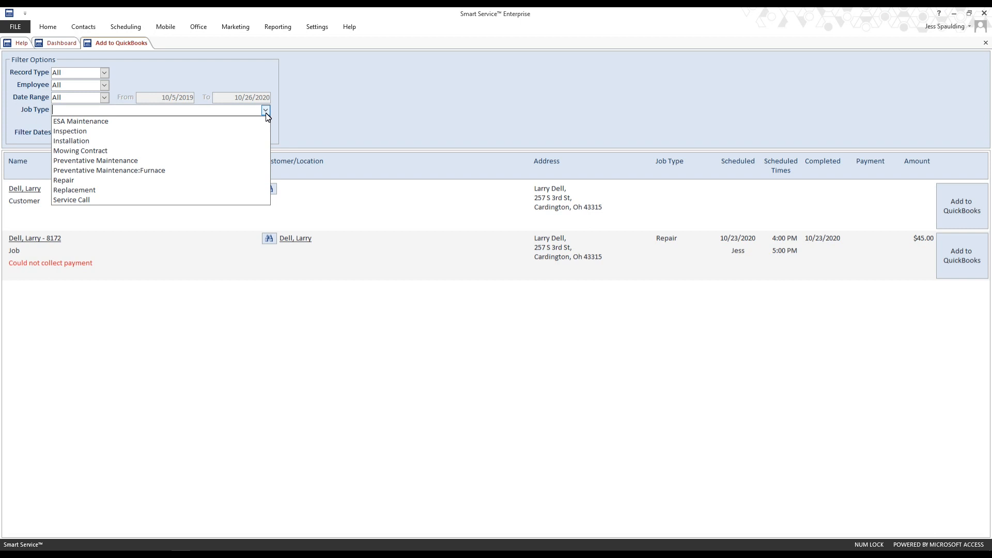
pyautogui.click(266, 111)
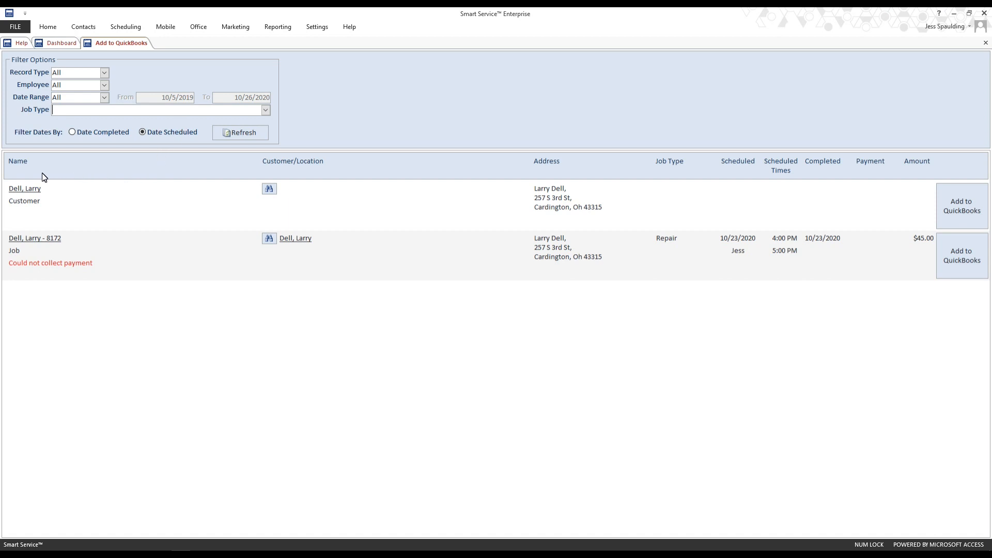
# - Open the listed customer's record and correct the customer name's surname, replacing its 'e' with 'a'
pyautogui.click(15, 191)
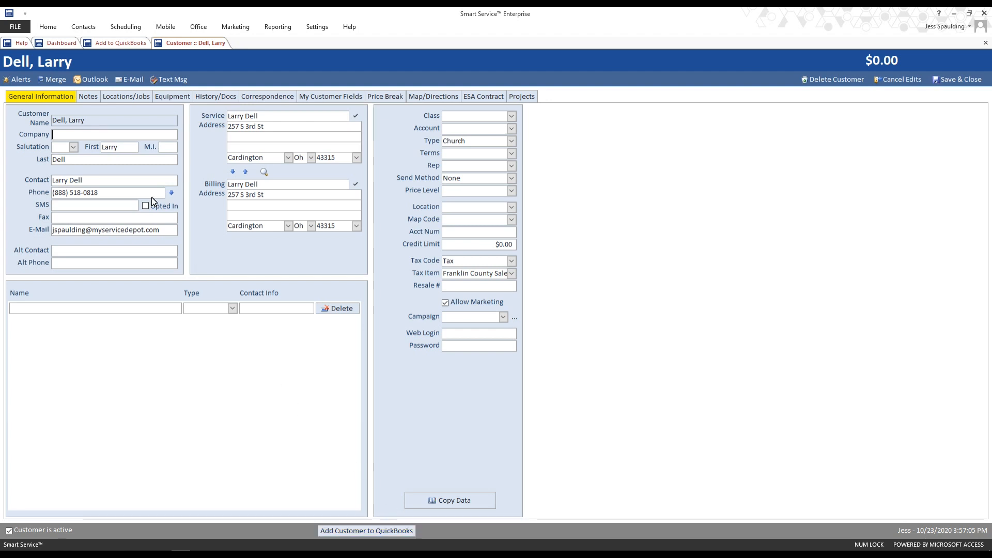
pyautogui.click(94, 120)
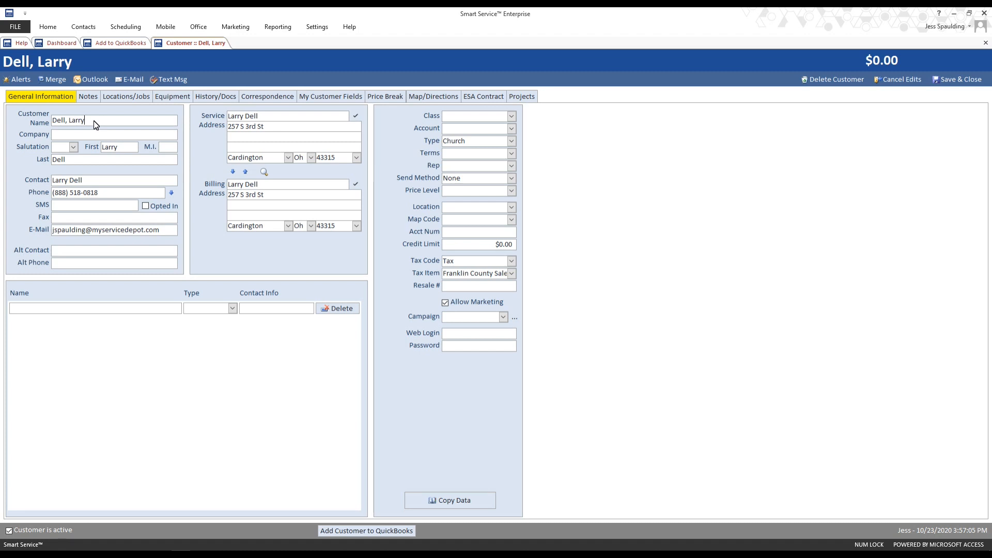
pyautogui.moveTo(93, 122); pyautogui.dragTo(51, 122)
pyautogui.hotkey('shift', 'Left')
pyautogui.write('a')
pyautogui.press('Tab')
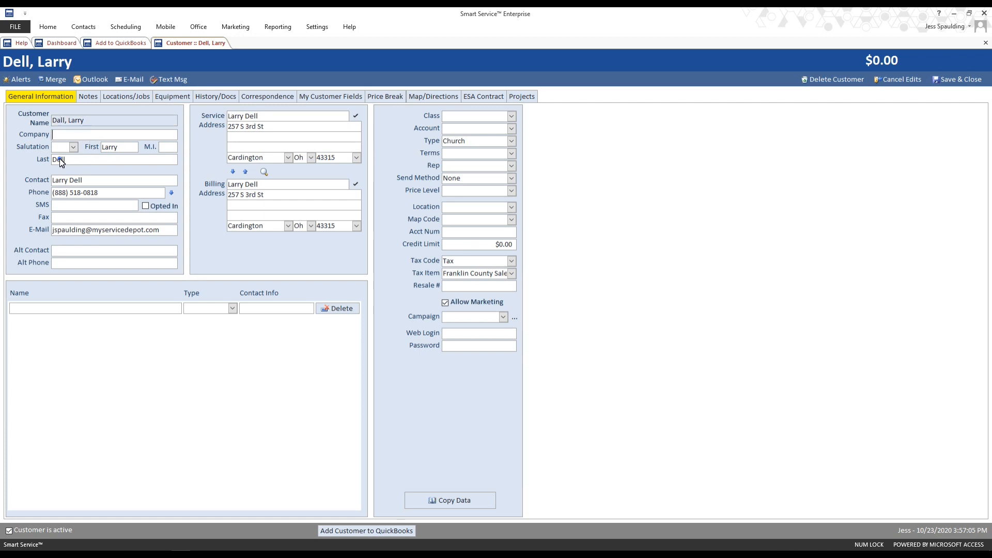
# - Apply the same surname spelling correction in the Last, Contact, Service Address and Billing Address name fields
pyautogui.click(64, 162)
pyautogui.hotkey('shift', 'Left')
pyautogui.write('a')
pyautogui.click(74, 180)
pyautogui.write('a')
pyautogui.click(250, 116)
pyautogui.hotkey('shift', 'Left')
pyautogui.write('a')
pyautogui.click(247, 184)
pyautogui.hotkey('shift', 'Left')
pyautogui.write('a')
# - Set the customer's Account to Accounts Receivable and Type to Residential
pyautogui.click(511, 129)
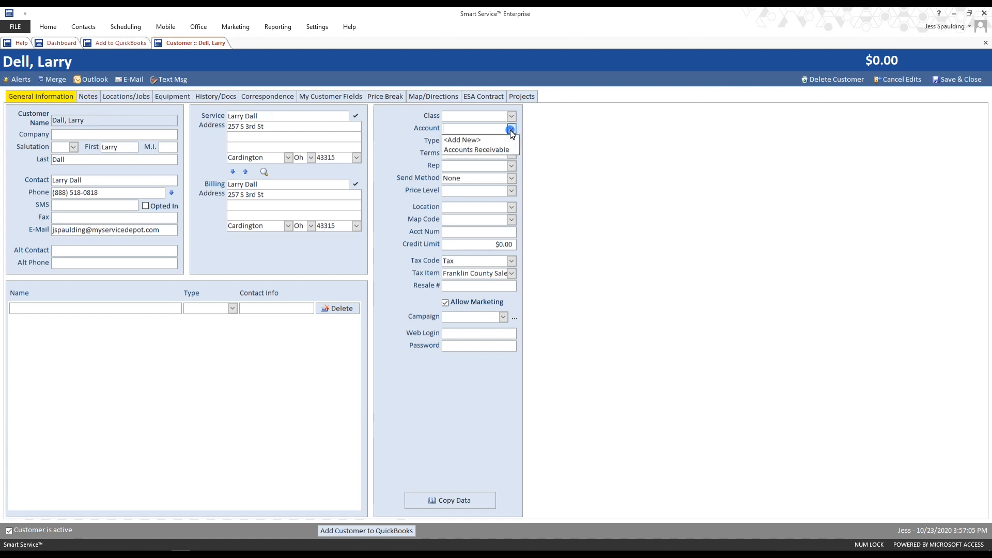
pyautogui.click(499, 150)
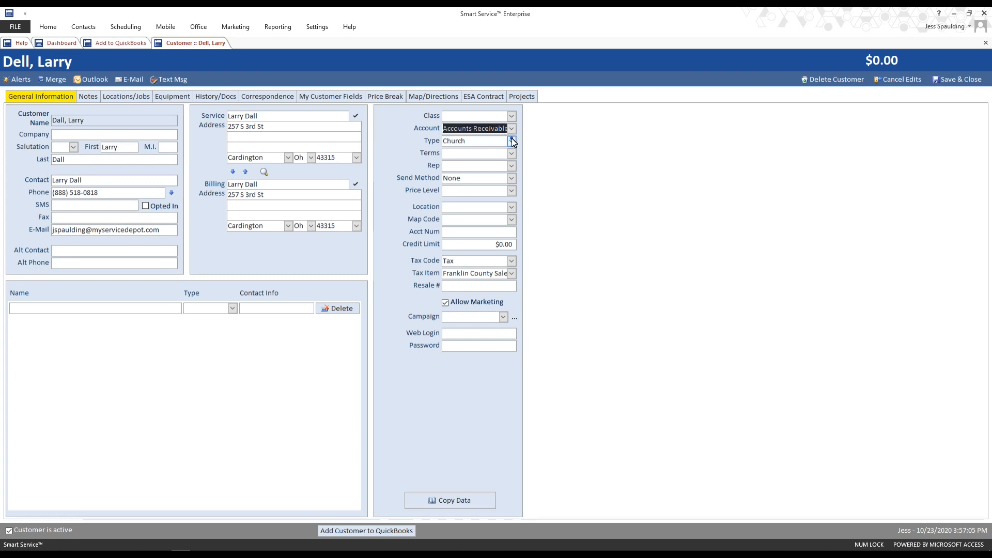
pyautogui.click(511, 141)
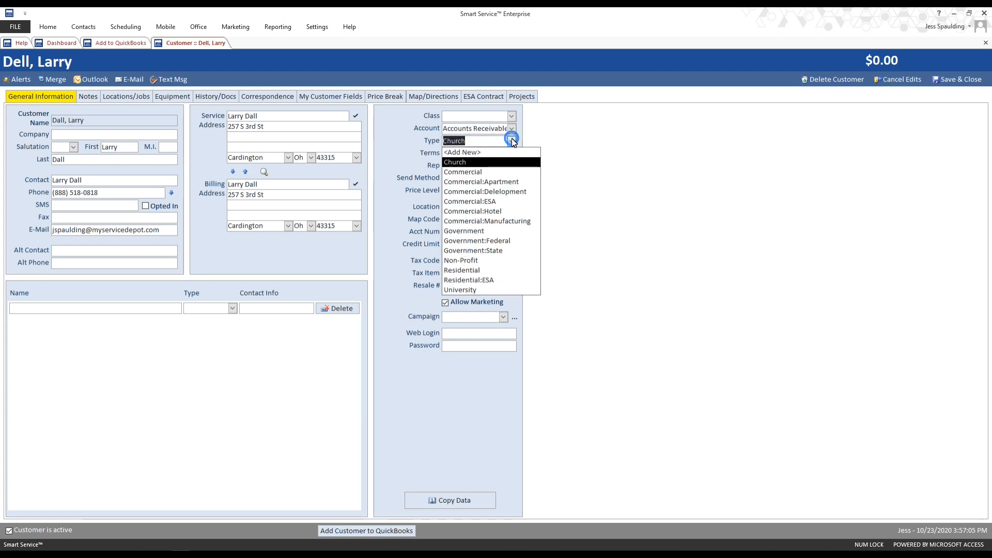
pyautogui.click(492, 271)
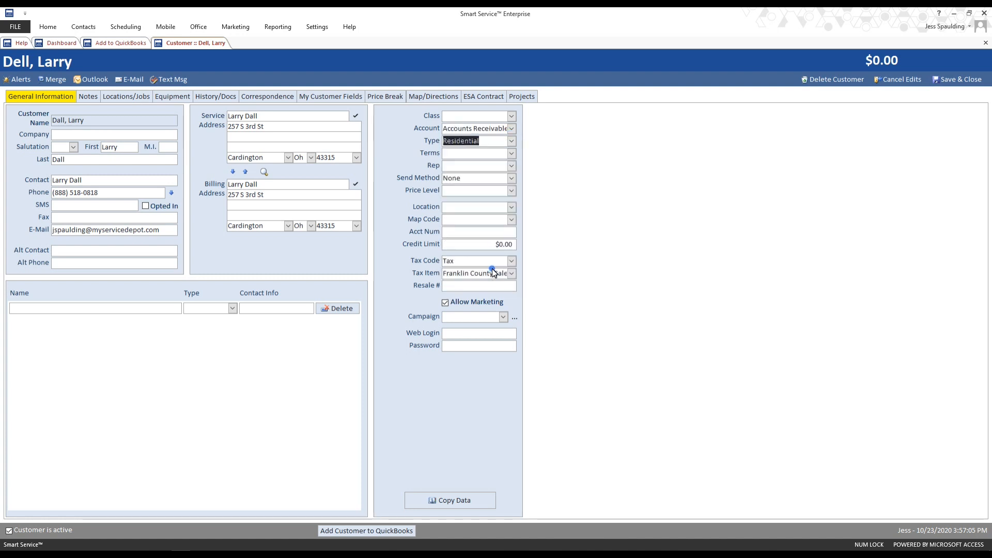
# - Set the customer's Terms to Due on receipt
pyautogui.click(512, 154)
pyautogui.click(494, 205)
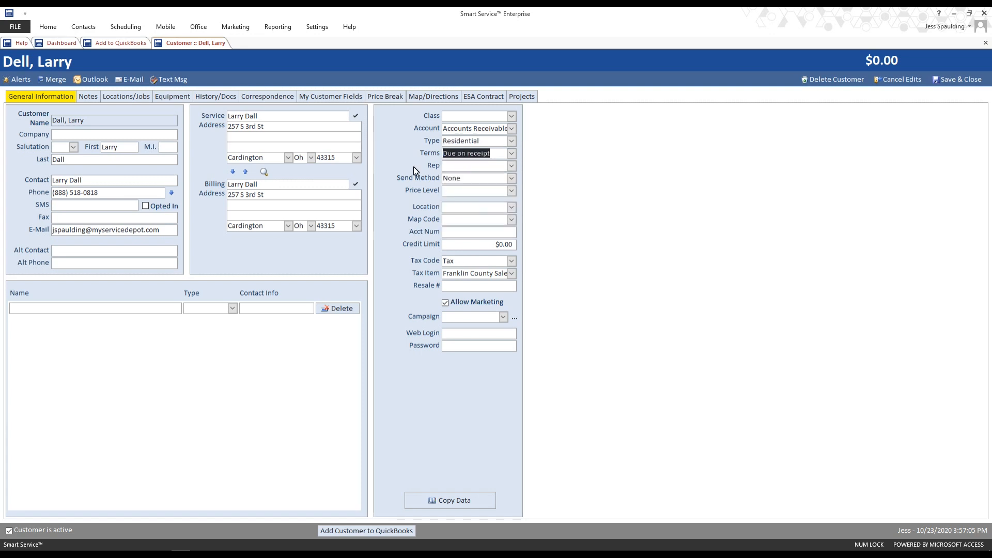
pyautogui.click(495, 154)
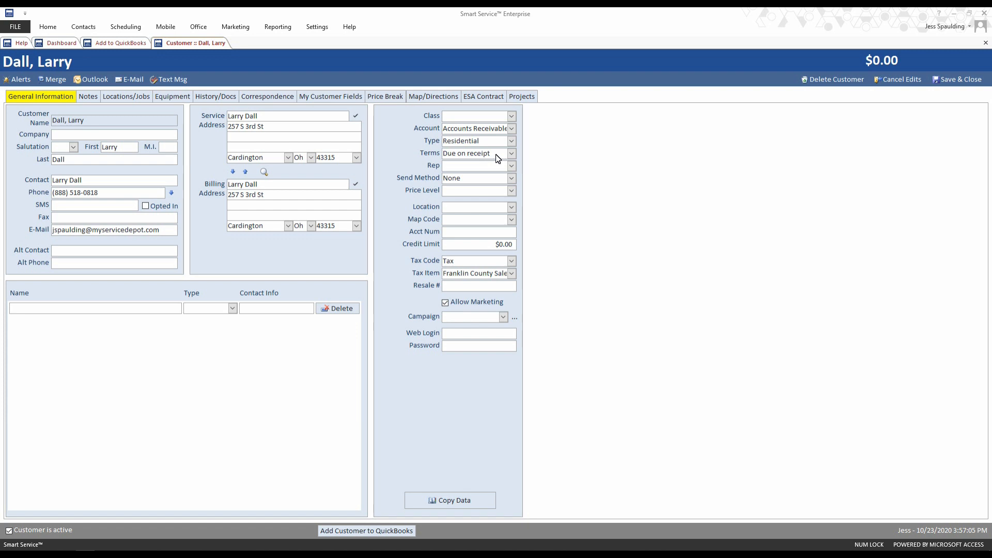
# - Copy all standard customer fields to the customer's 8172 job with Copy Data
pyautogui.click(459, 500)
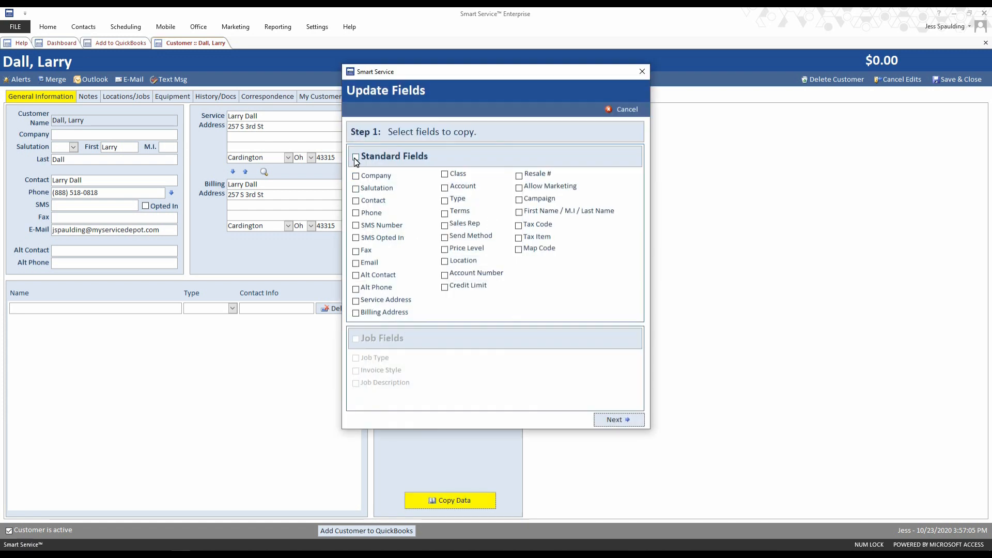
pyautogui.click(355, 157)
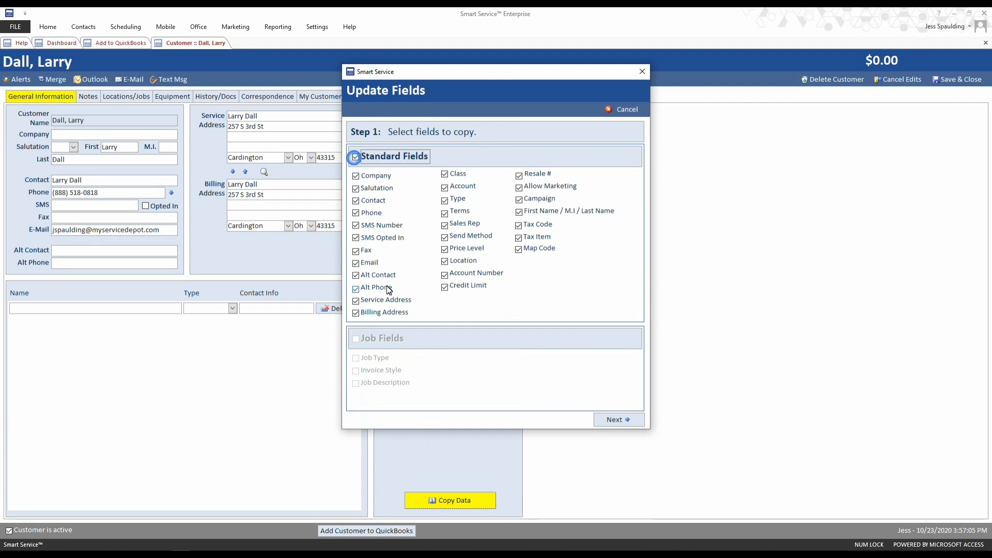
pyautogui.click(612, 419)
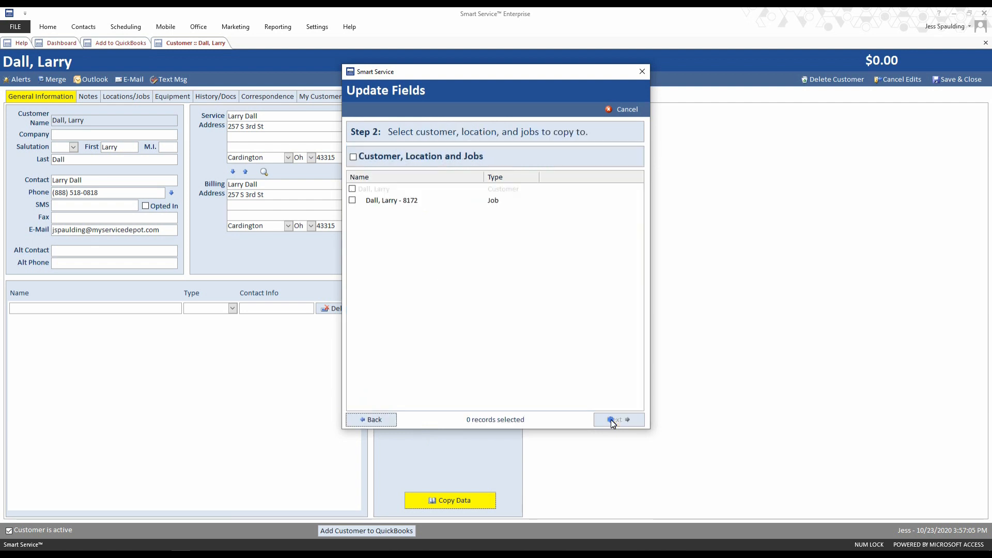
pyautogui.click(352, 201)
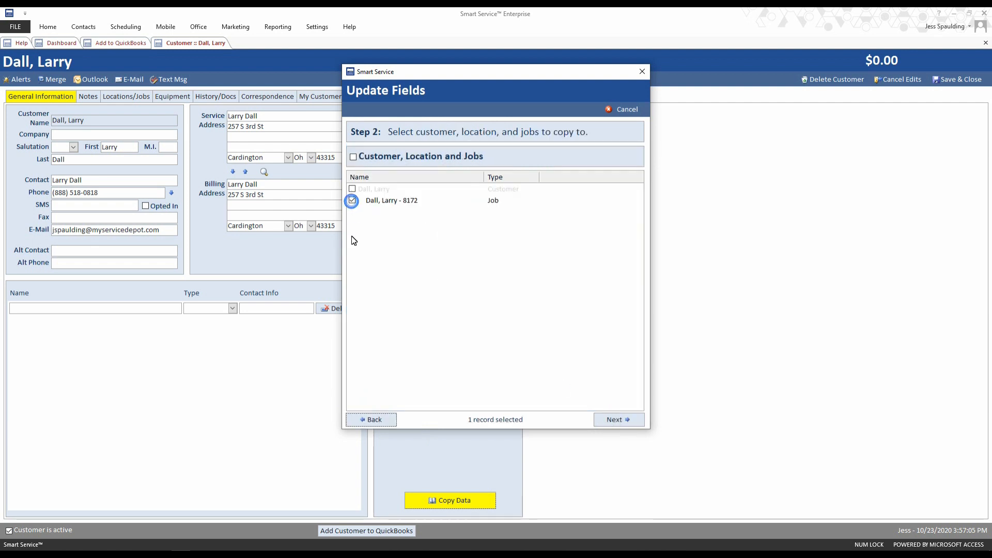
pyautogui.click(614, 419)
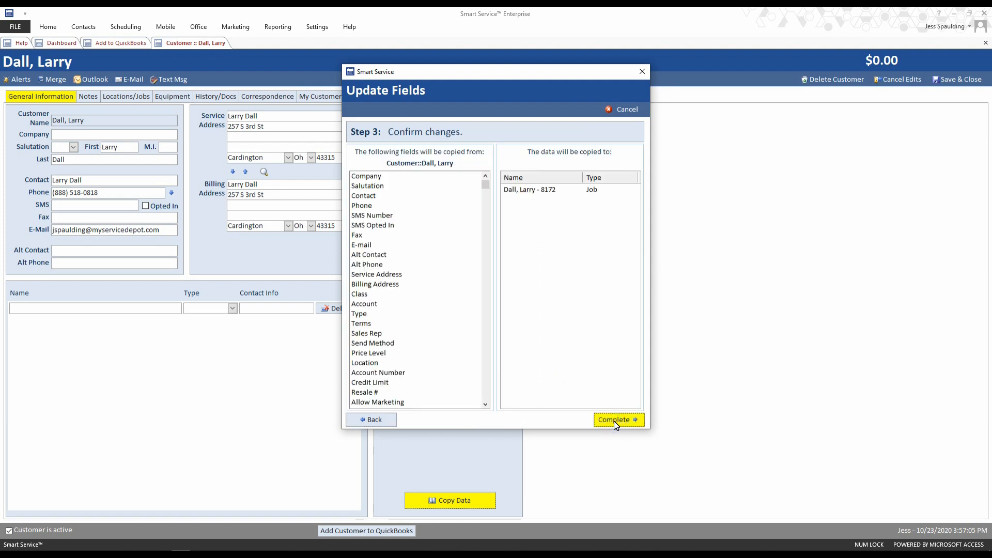
pyautogui.click(614, 420)
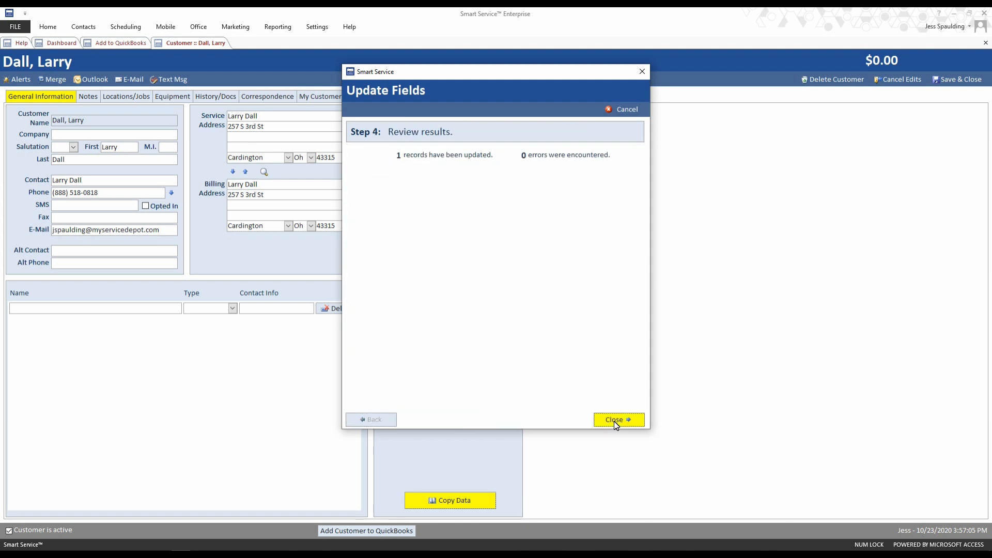
pyautogui.click(614, 421)
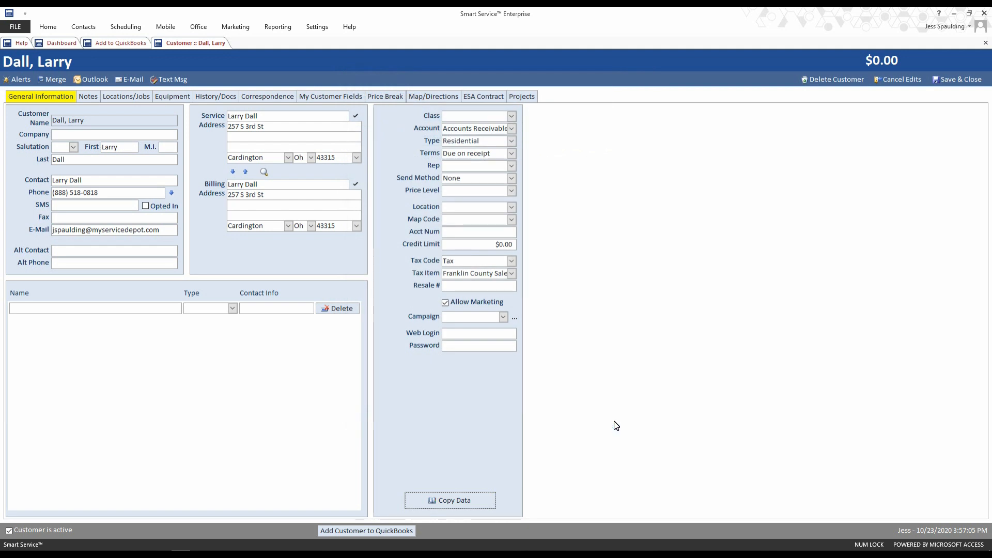
# - Save and close the customer record and refresh the Add to QuickBooks list
pyautogui.click(961, 83)
pyautogui.click(242, 133)
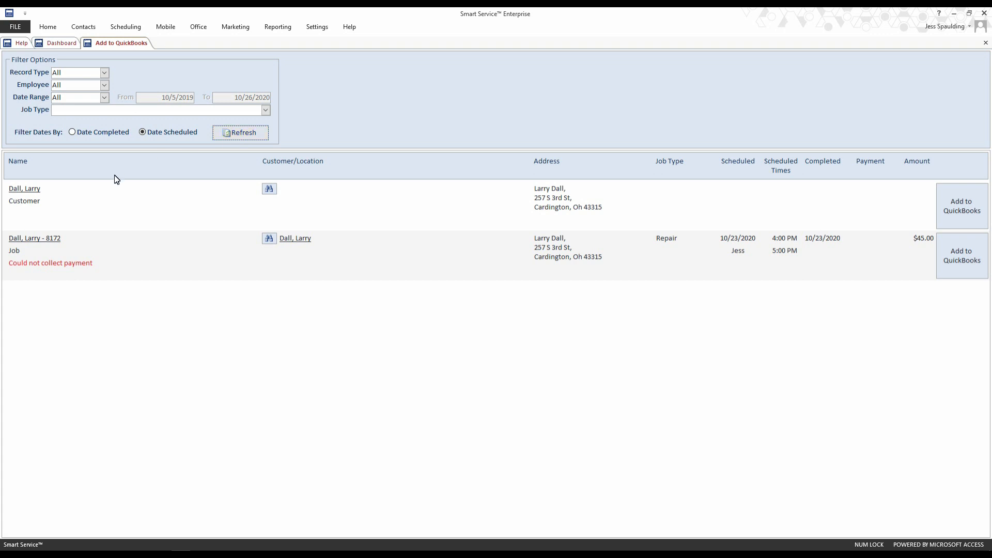
# - Open the 8172 job record and review its Instructions, Job Items and Scheduling tabs
pyautogui.click(44, 240)
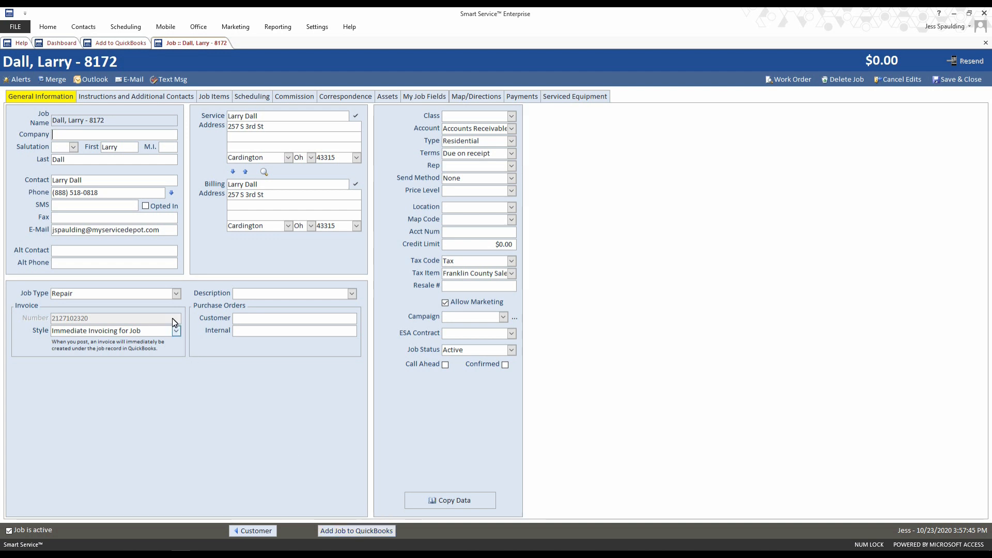
pyautogui.click(129, 101)
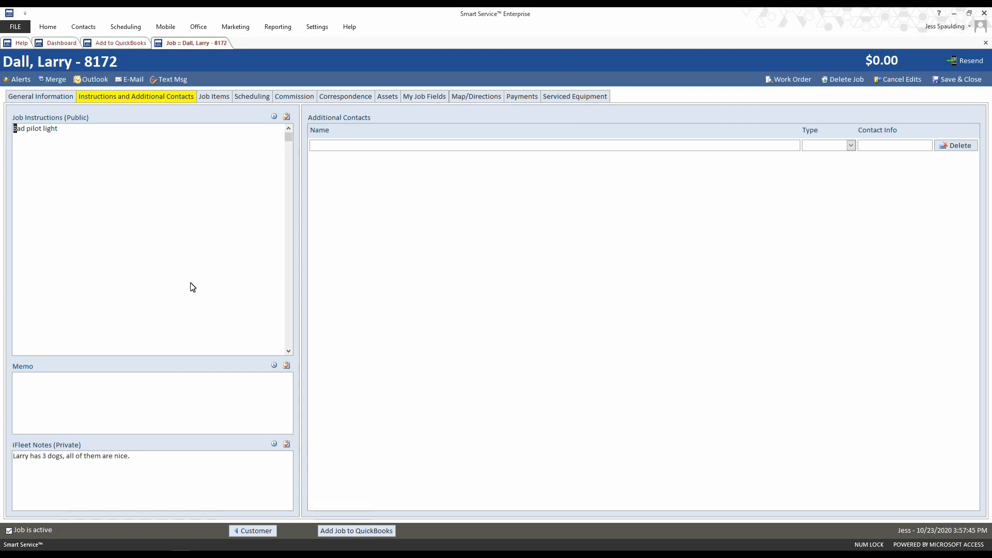
pyautogui.click(206, 98)
pyautogui.click(253, 100)
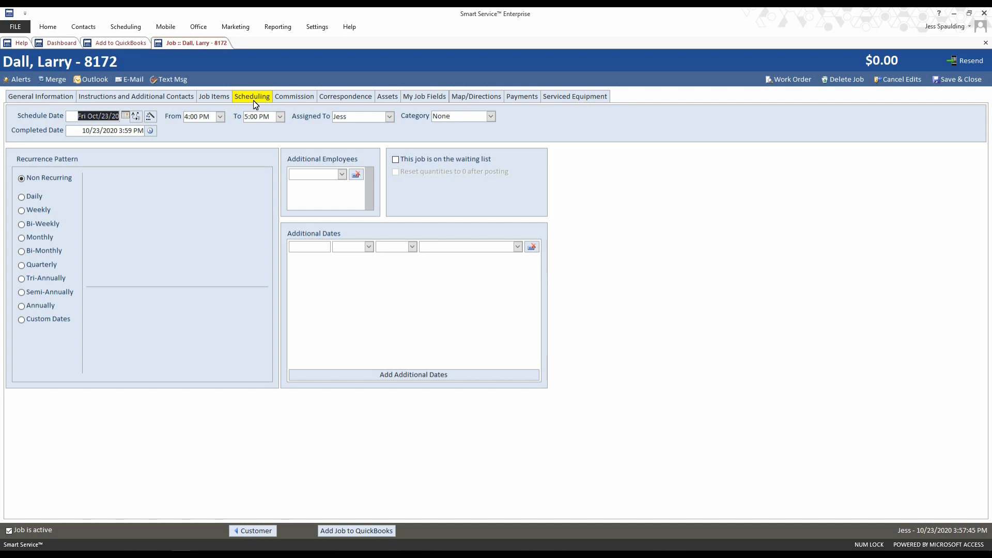
# - Review the job's Correspondence tab, then save and close the 8172 job record
pyautogui.click(361, 100)
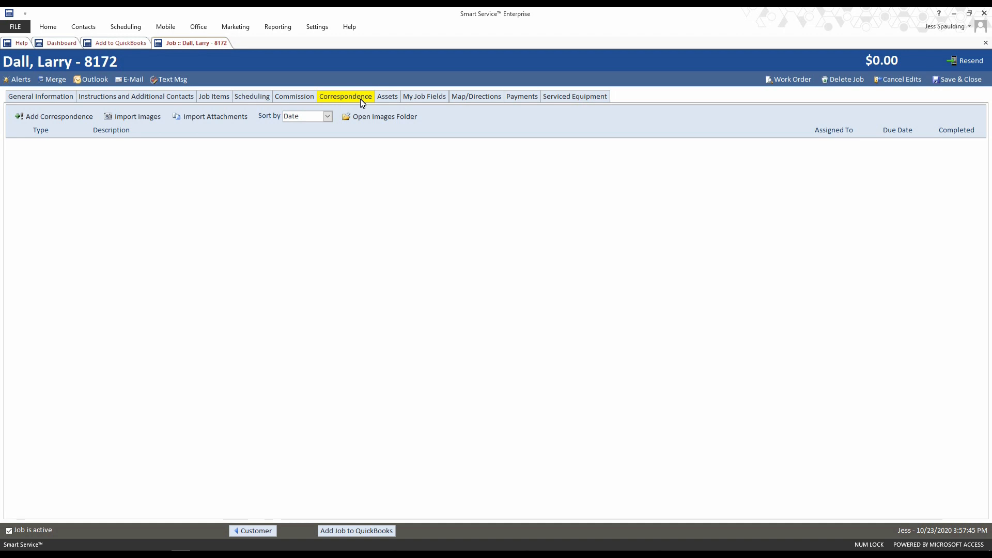
pyautogui.click(955, 81)
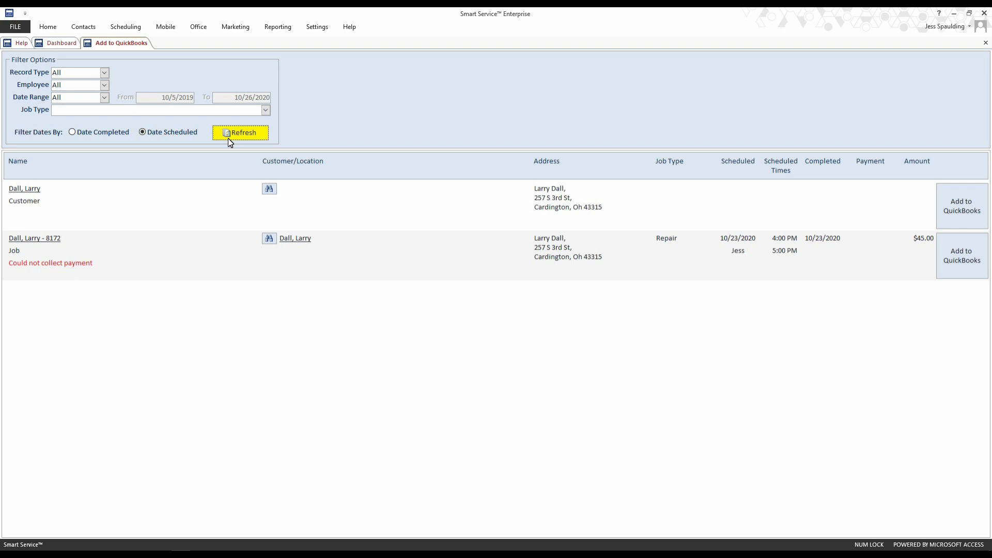
pyautogui.click(269, 239)
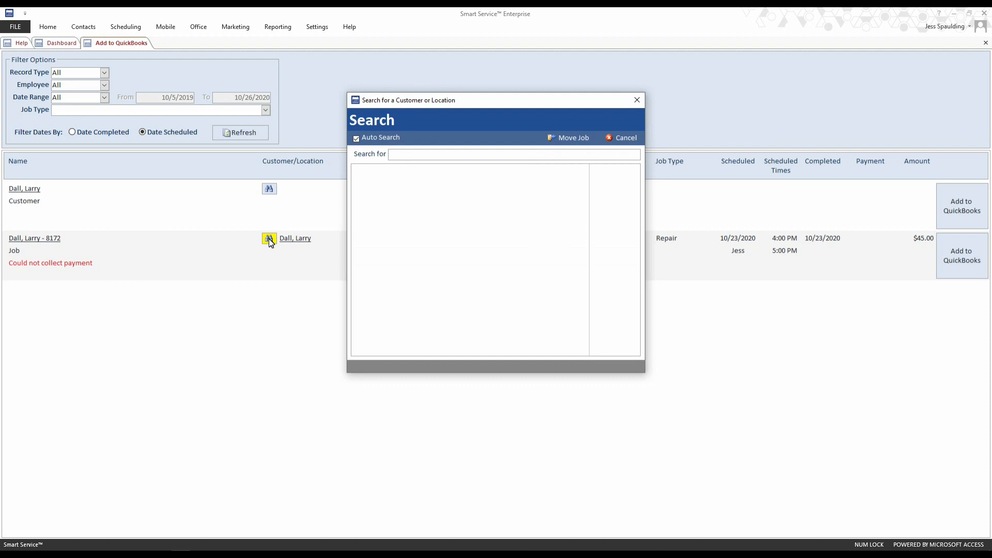
pyautogui.write('amy')
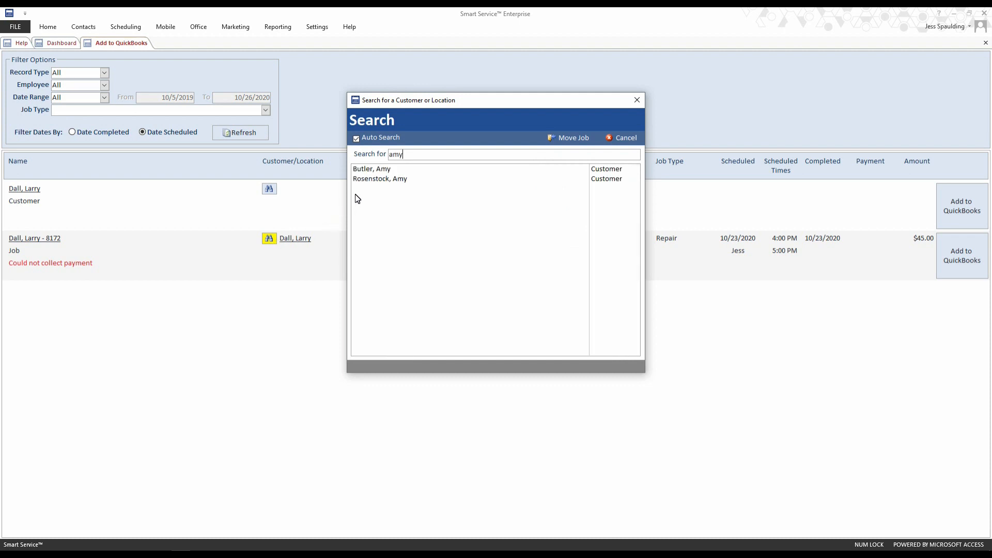
pyautogui.click(389, 169)
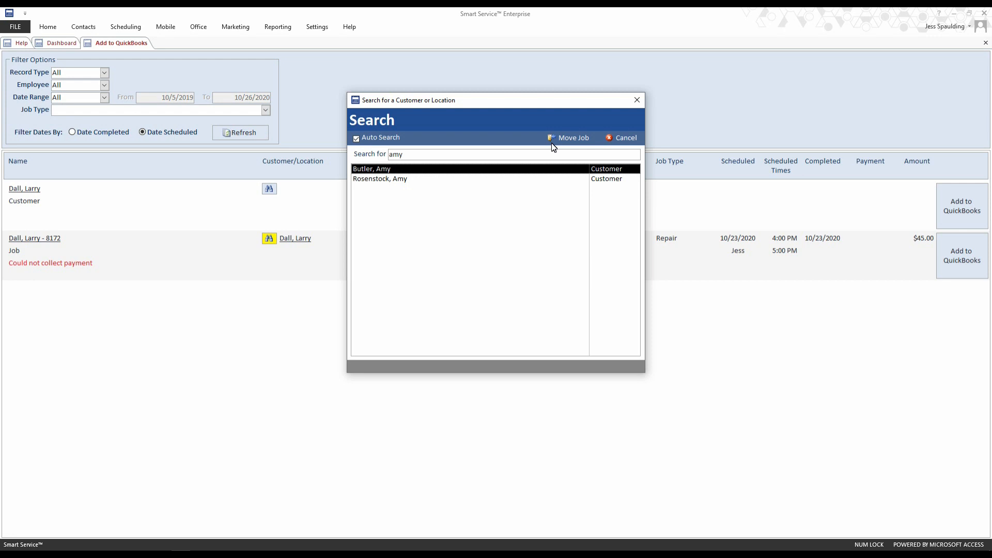
pyautogui.click(613, 137)
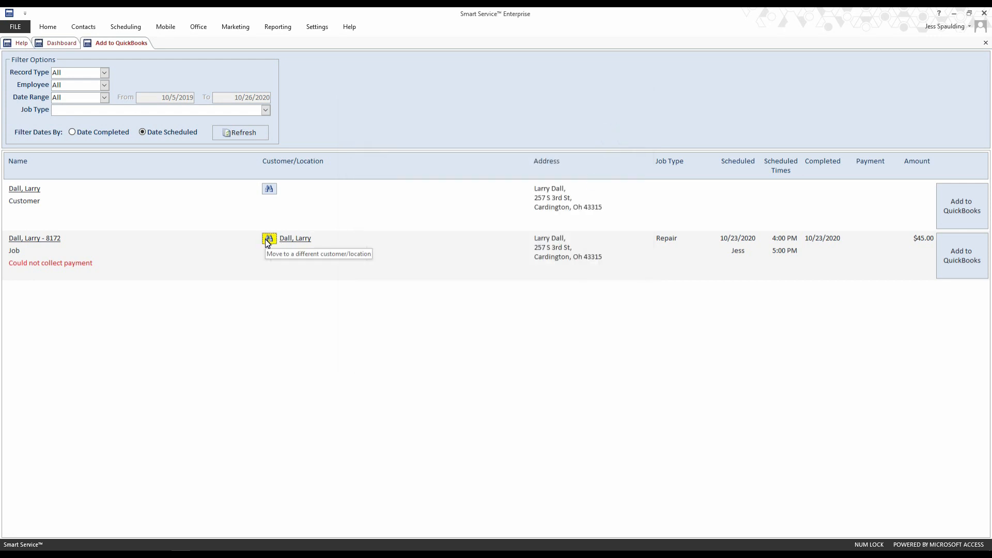
# - Add the customer to QuickBooks, then check the customer and its 8172 job in the QuickBooks Customer Center
pyautogui.click(955, 209)
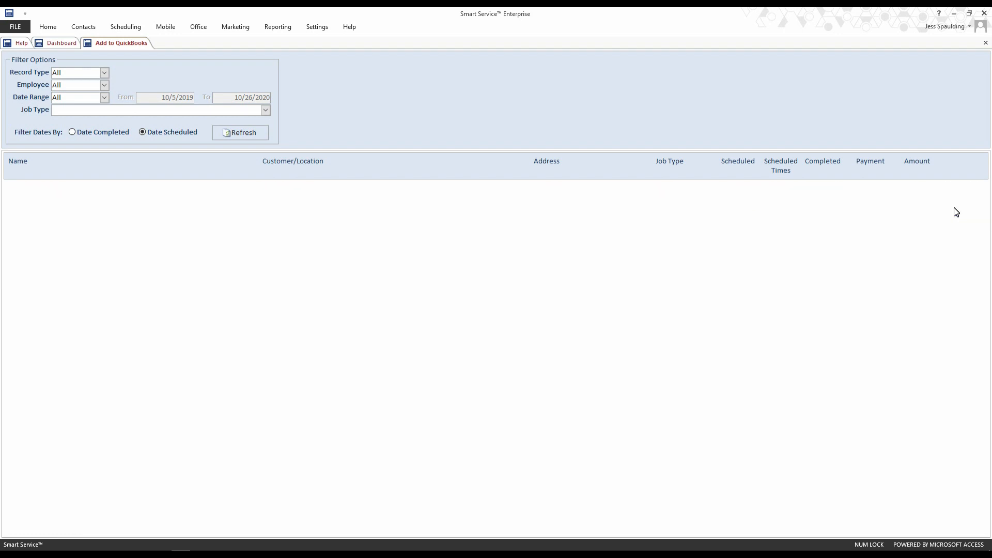
pyautogui.click(162, 554)
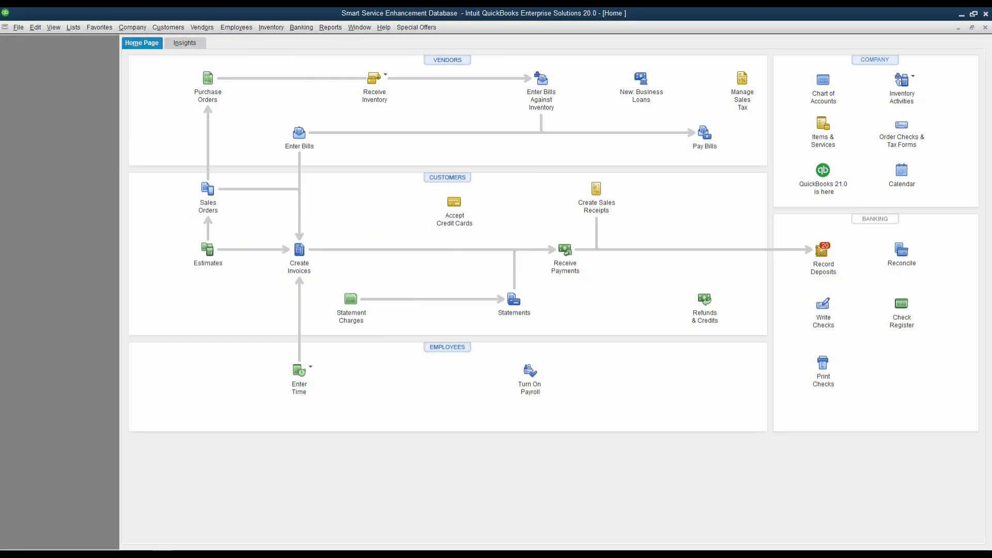
pyautogui.click(437, 181)
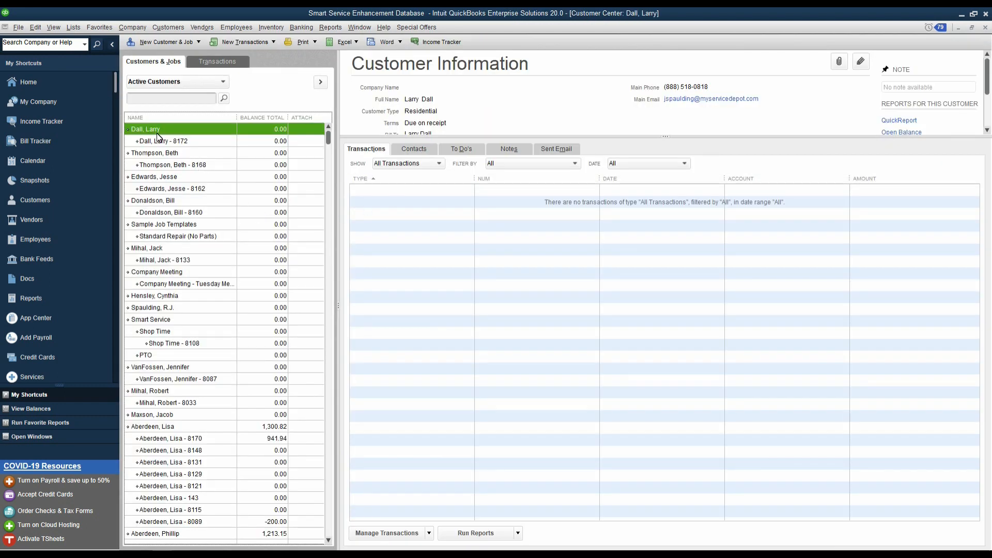
pyautogui.click(158, 140)
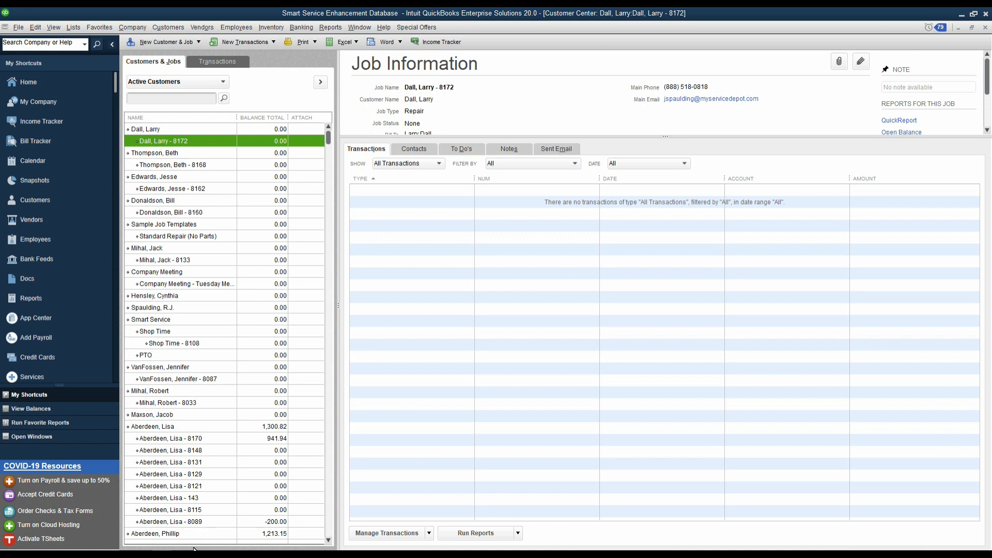
# - Switch to the iFleet mobile app and start a new customer from the New Job screen
pyautogui.hotkey('alt', 'Tab')
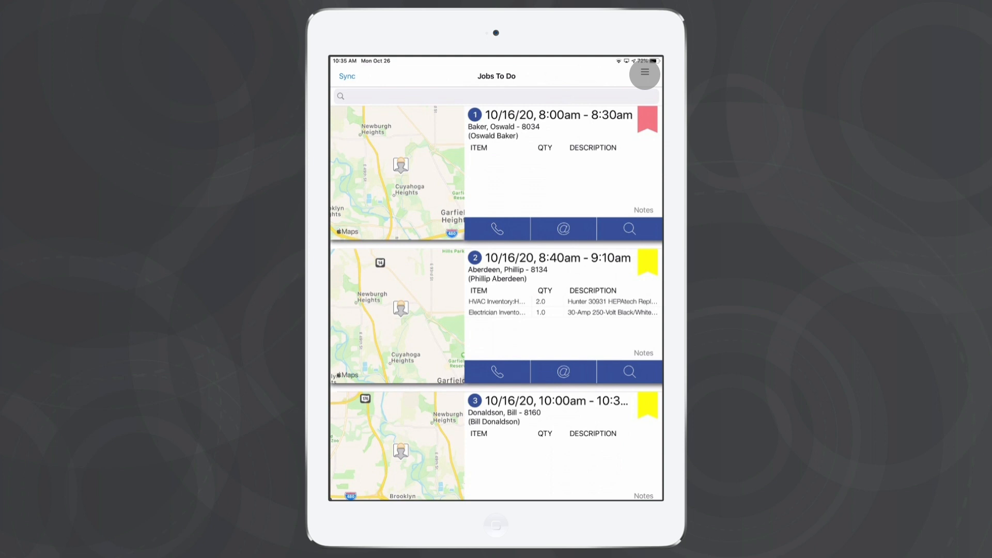
pyautogui.click(645, 74)
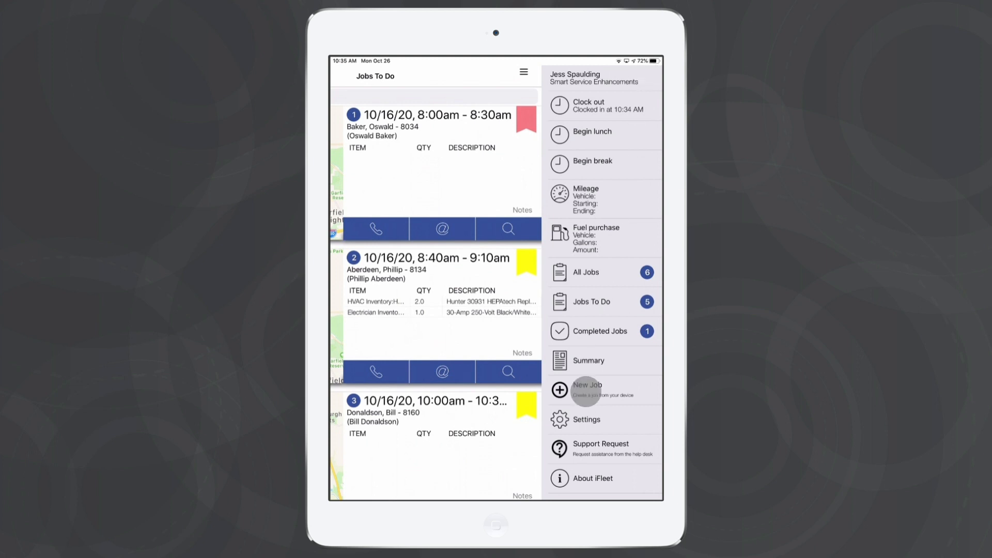
pyautogui.click(586, 391)
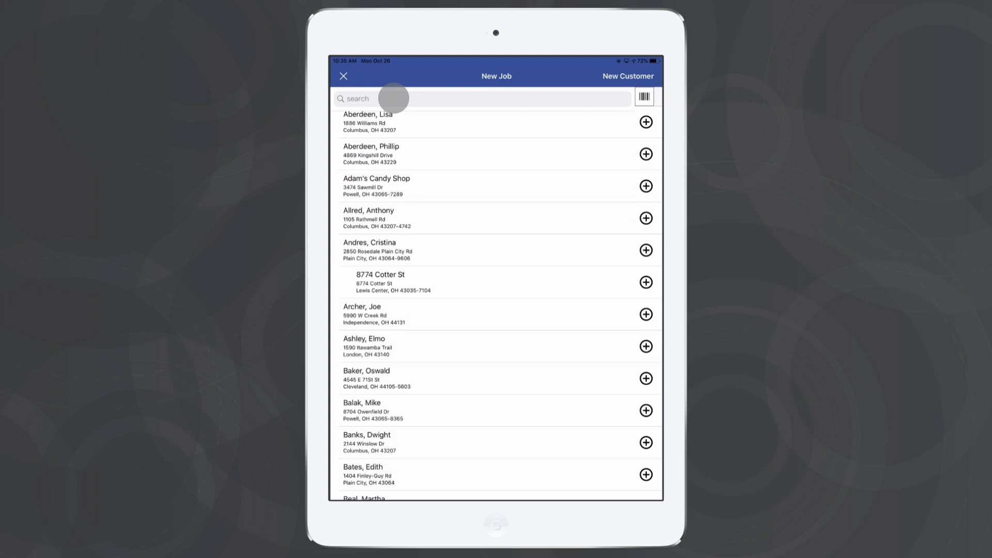
pyautogui.moveTo(471, 234); pyautogui.dragTo(432, 73)
pyautogui.moveTo(501, 206); pyautogui.dragTo(564, 439)
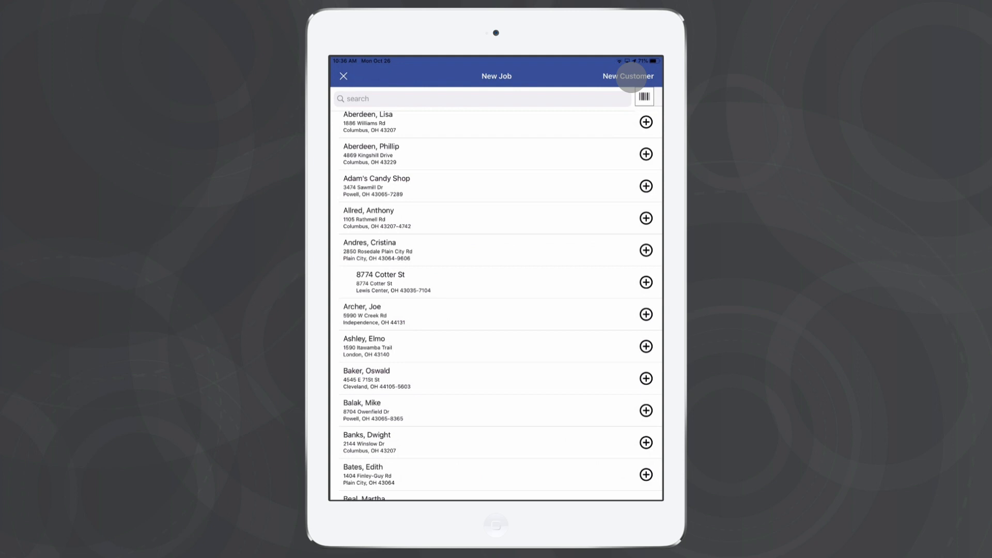
pyautogui.click(631, 77)
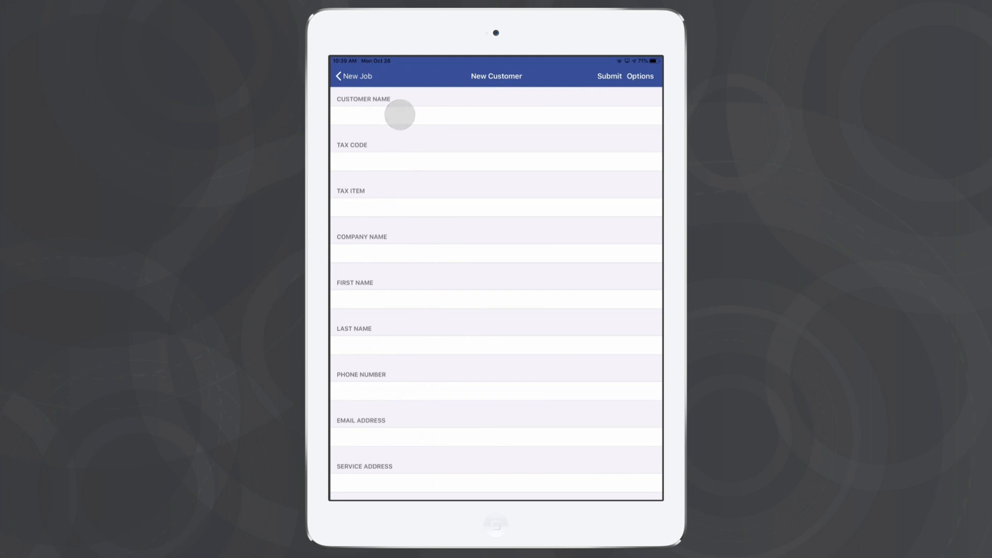
# - Review the new customer form fields from tax code through billing address
pyautogui.scroll(-5, 496, 289)
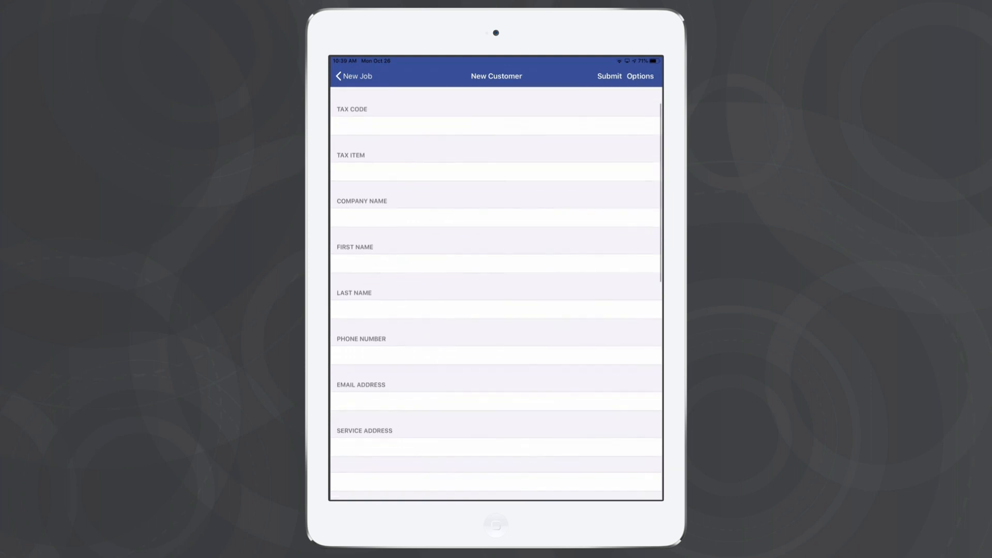
pyautogui.scroll(-3, 496, 289)
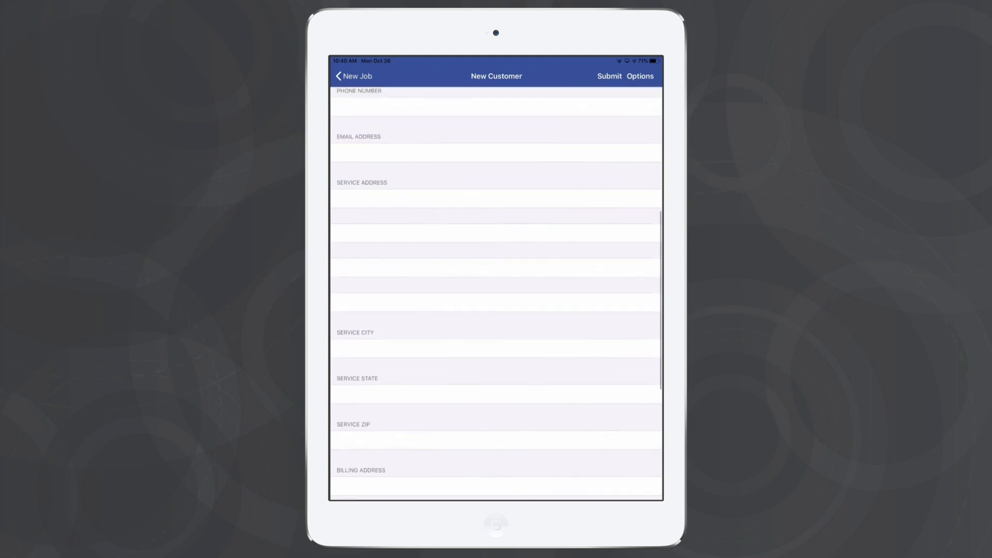
pyautogui.scroll(2, 496, 293)
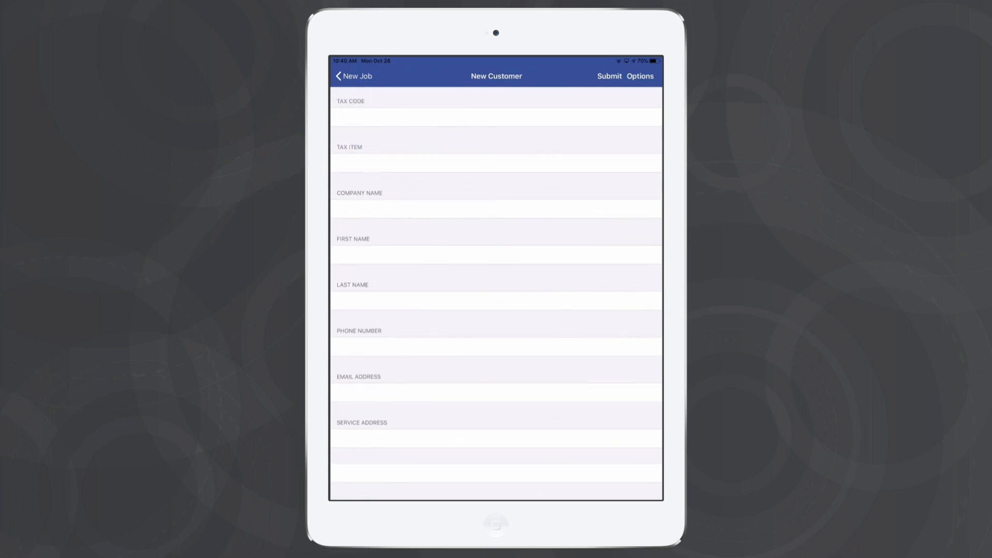
pyautogui.scroll(1, 497, 290)
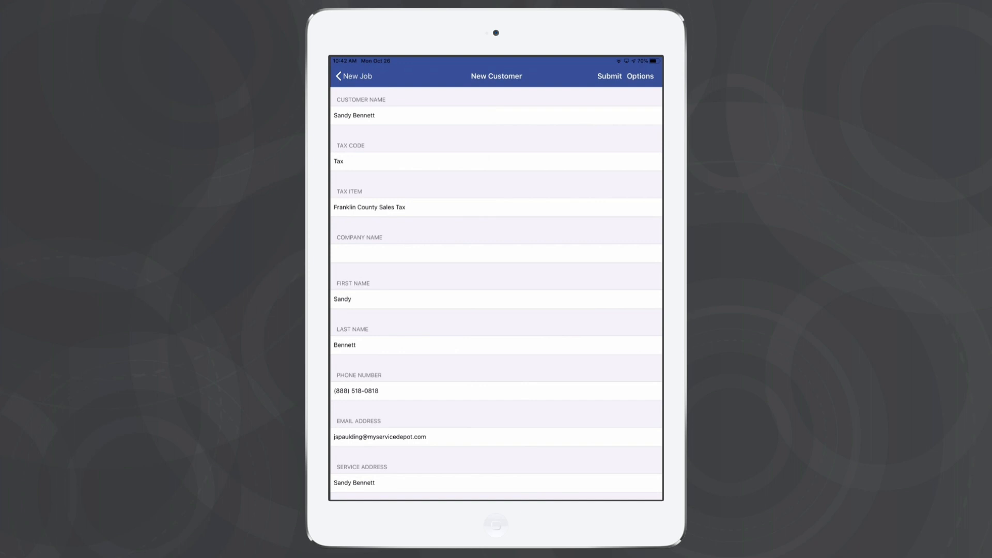
pyautogui.scroll(-3, 496, 295)
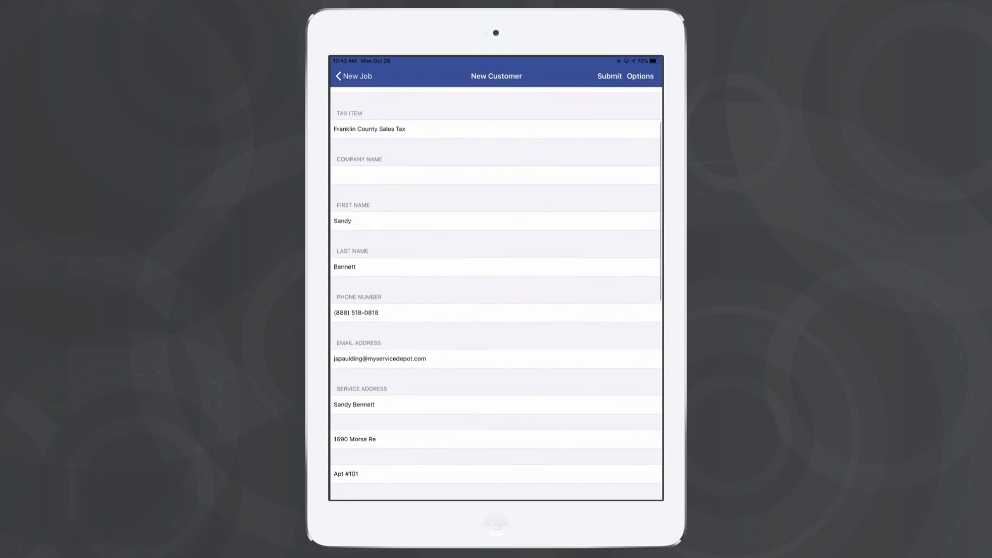
pyautogui.scroll(-2, 497, 294)
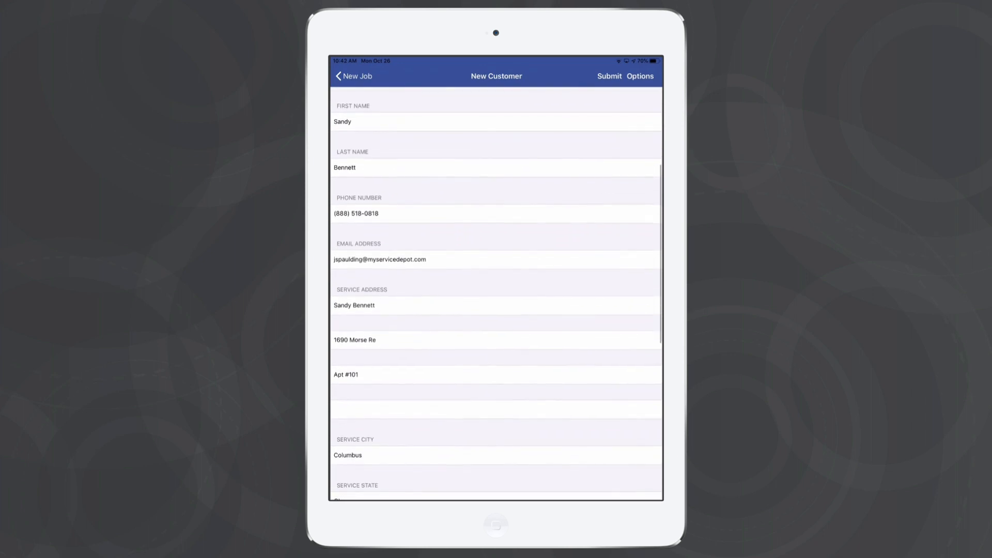
pyautogui.scroll(-1, 497, 294)
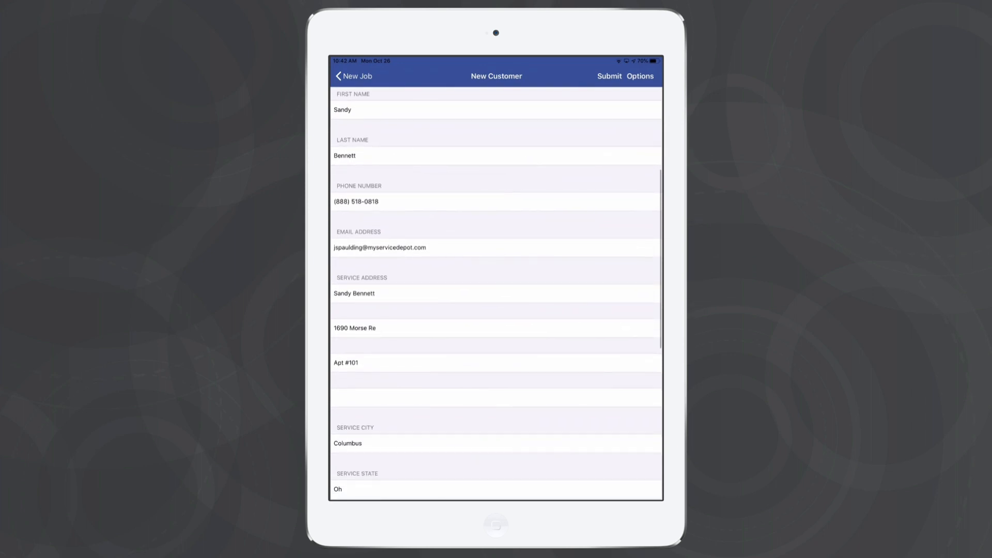
pyautogui.scroll(-2, 496, 294)
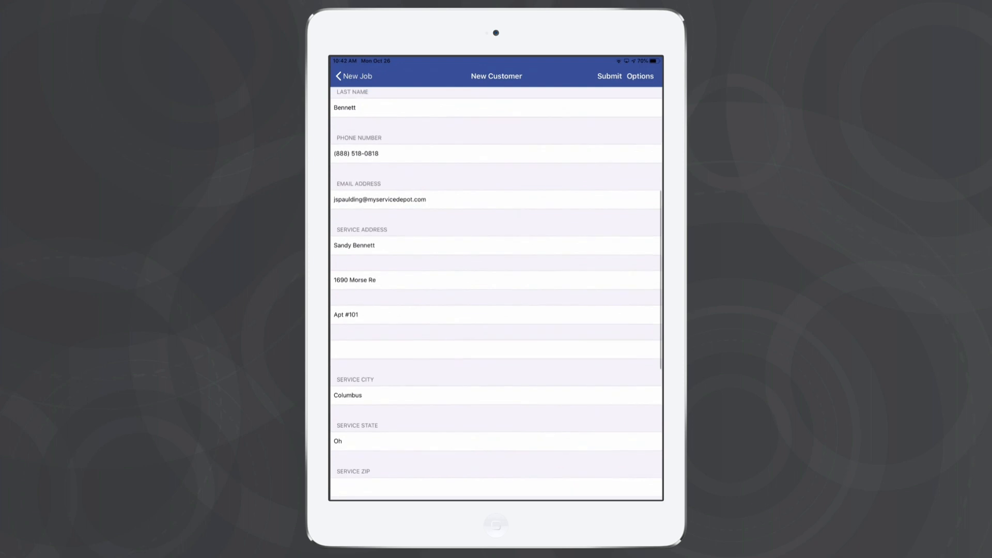
pyautogui.scroll(-1, 496, 295)
pyautogui.scroll(-1, 496, 295)
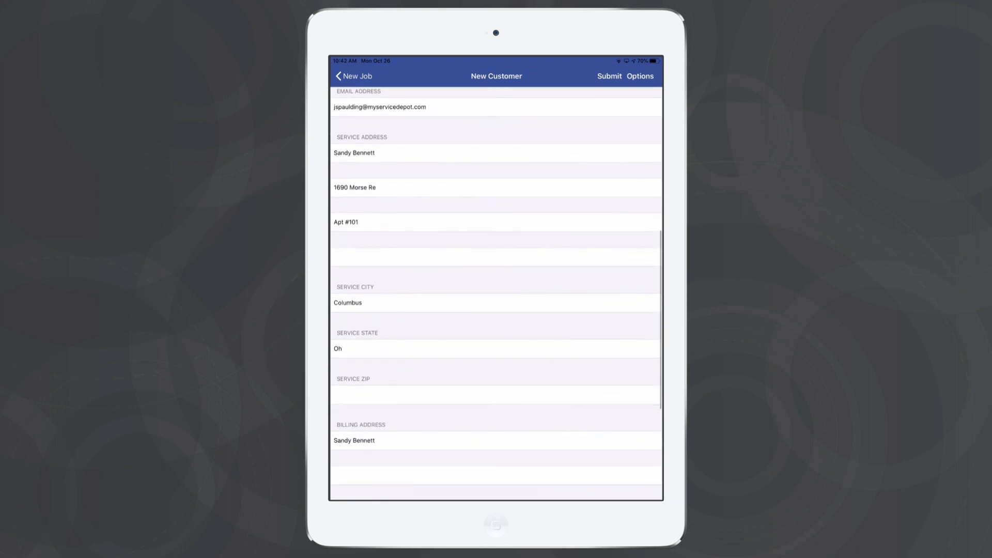
pyautogui.scroll(-1, 496, 295)
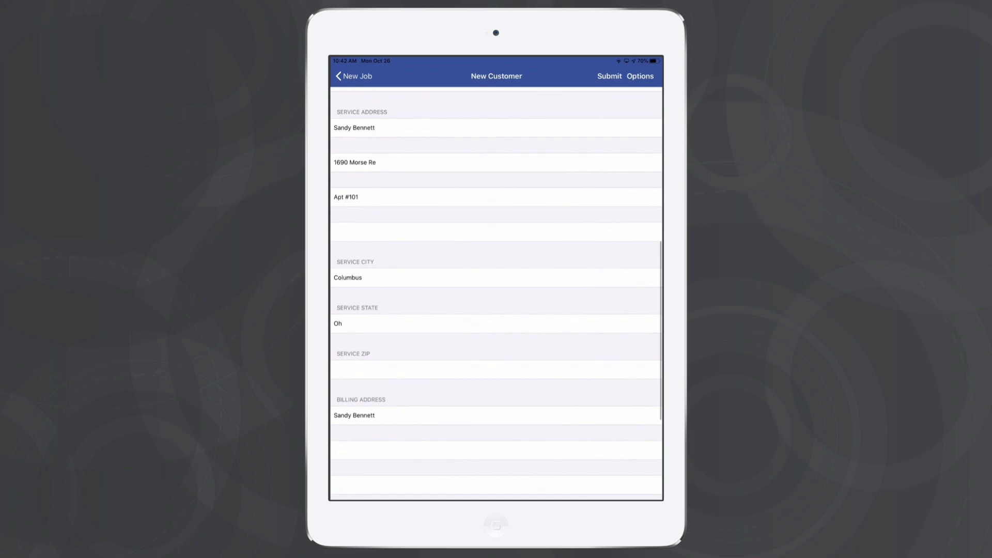
pyautogui.scroll(-1, 496, 295)
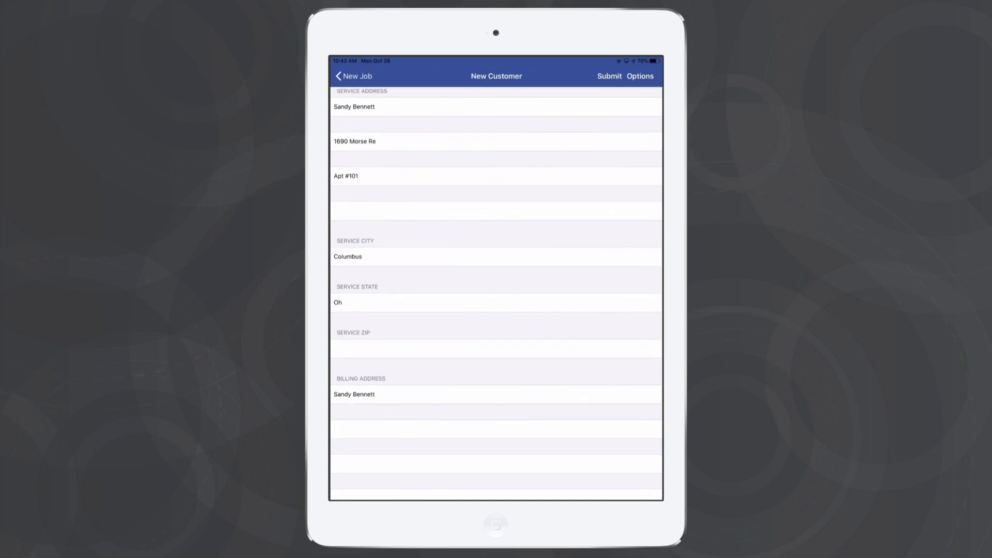
pyautogui.scroll(-2, 496, 294)
pyautogui.scroll(-4, 496, 294)
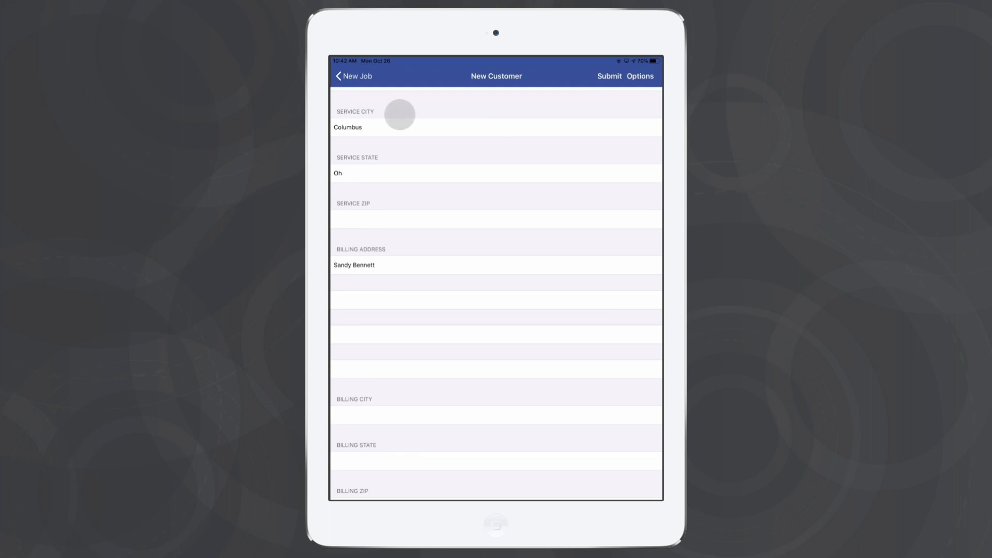
# - Copy the service address to the billing address and submit the new customer
pyautogui.click(641, 76)
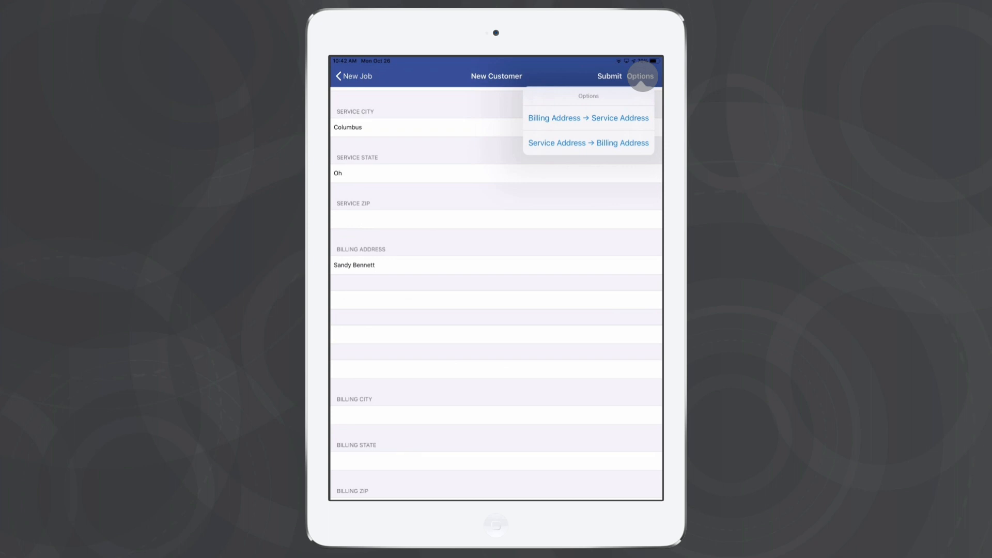
pyautogui.click(583, 144)
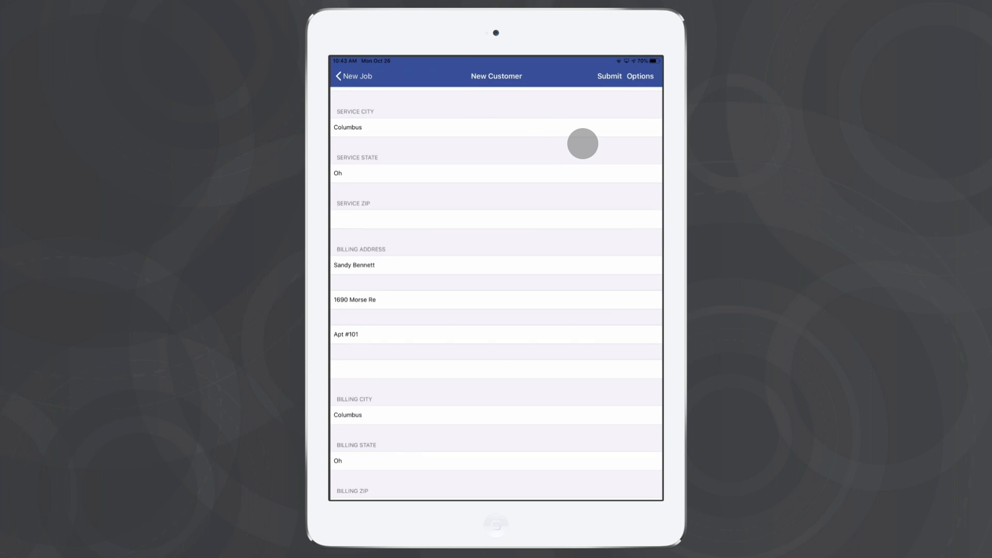
pyautogui.click(609, 76)
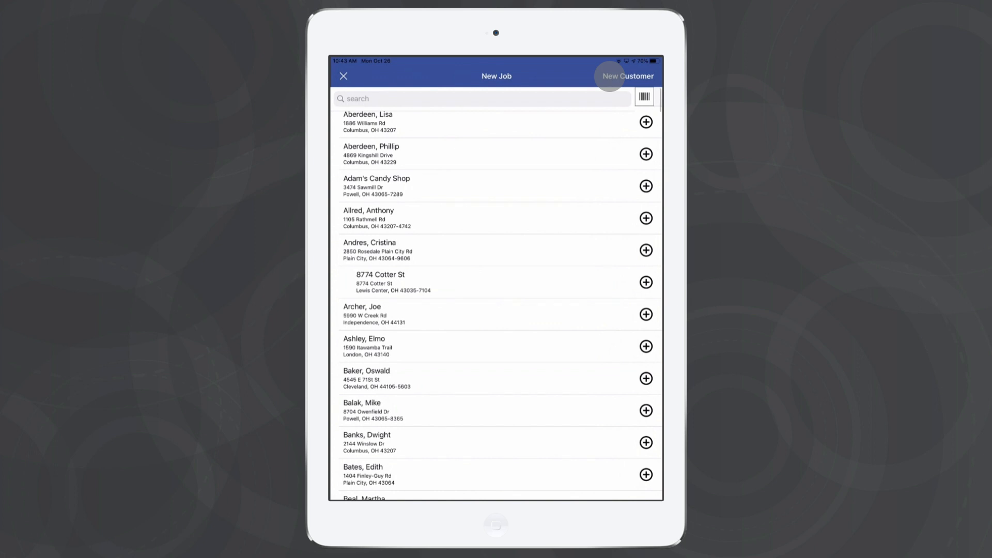
# - Search for the new customer by first name, start a new job for them, and set the job type to Service Call
pyautogui.click(381, 98)
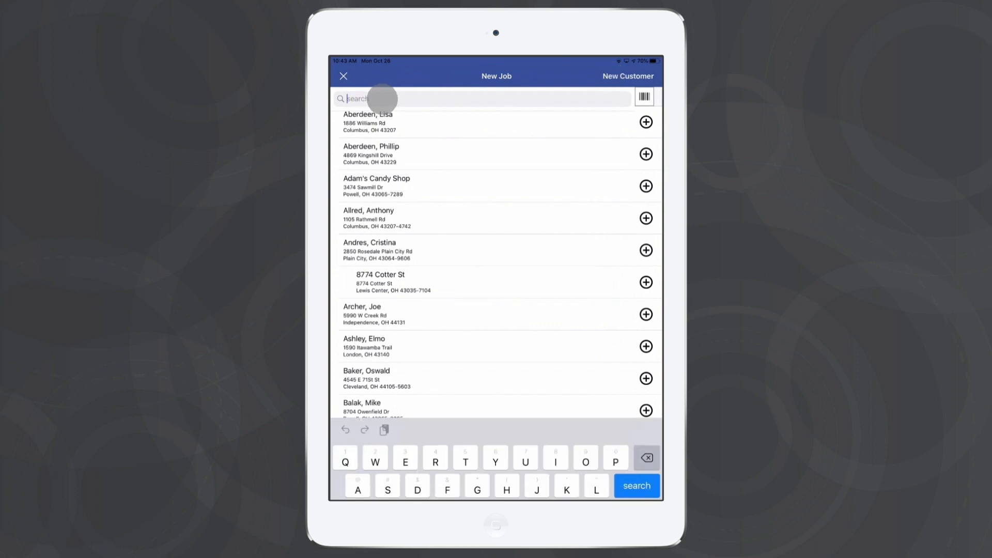
pyautogui.write('Sa')
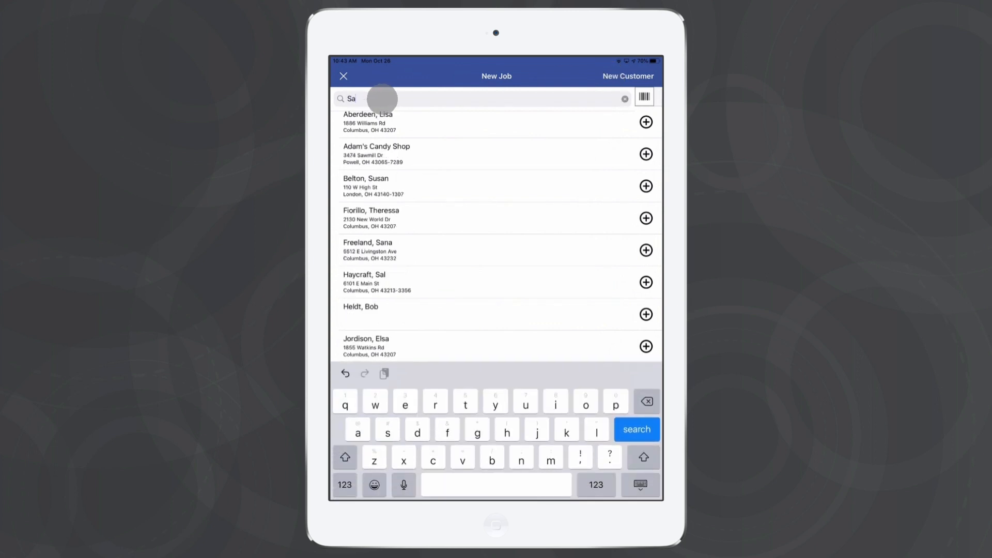
pyautogui.write('ndy')
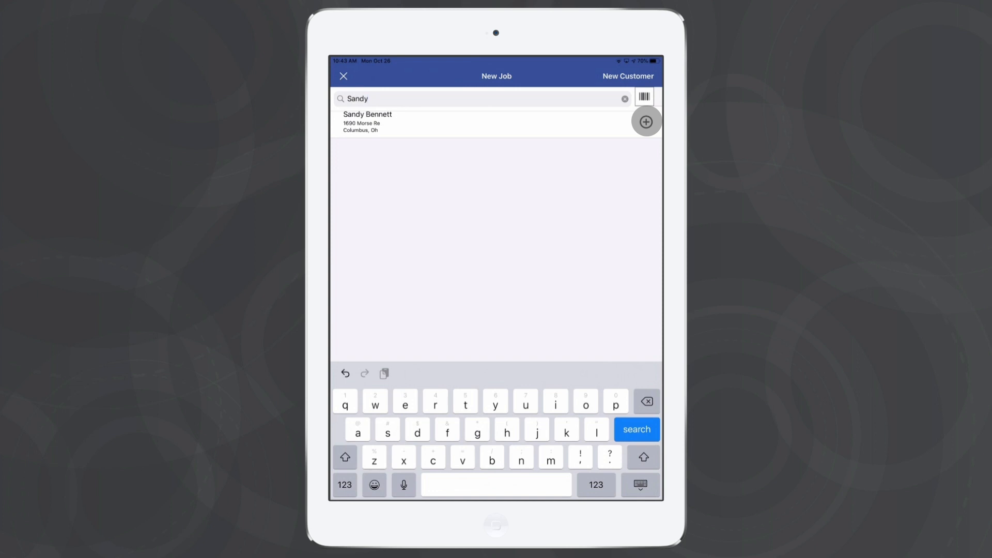
pyautogui.click(507, 122)
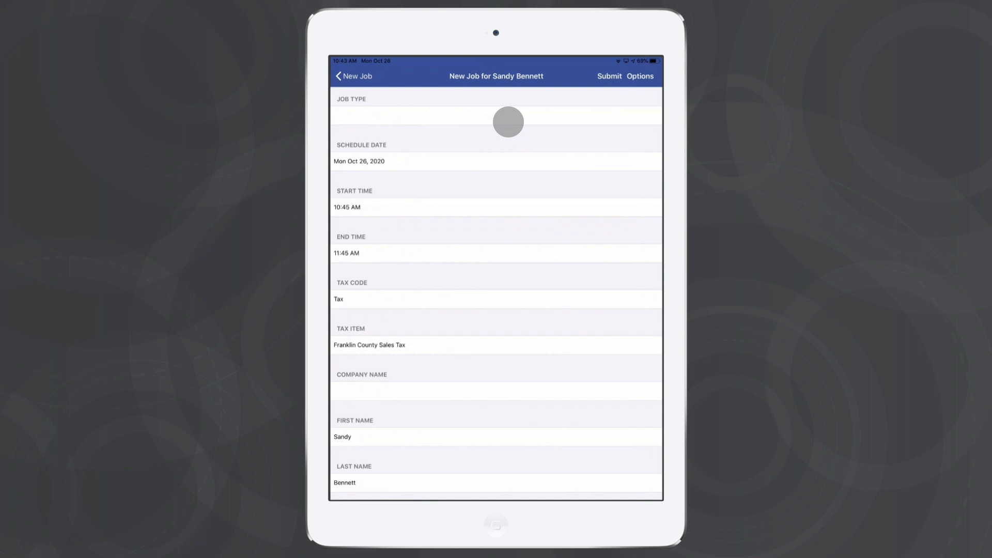
pyautogui.click(408, 115)
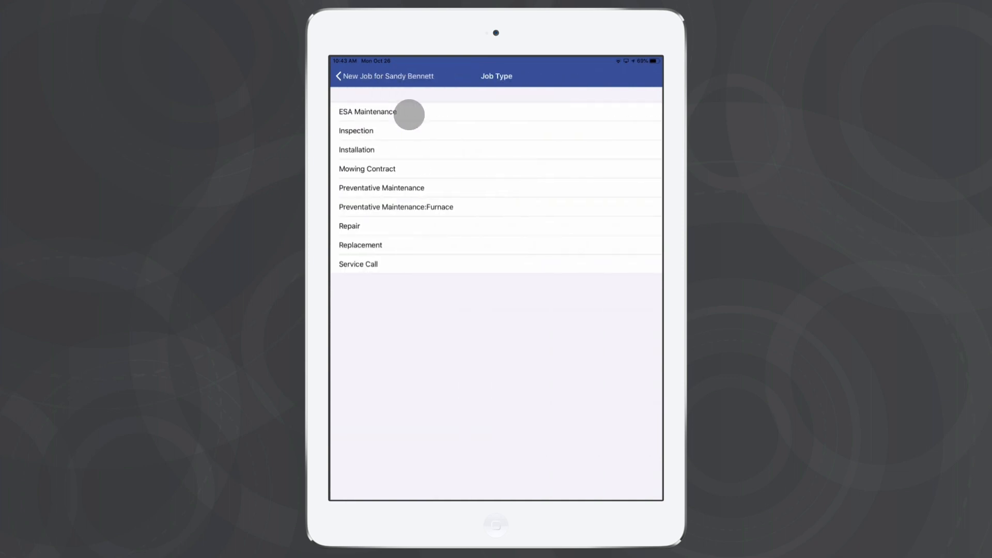
pyautogui.click(394, 265)
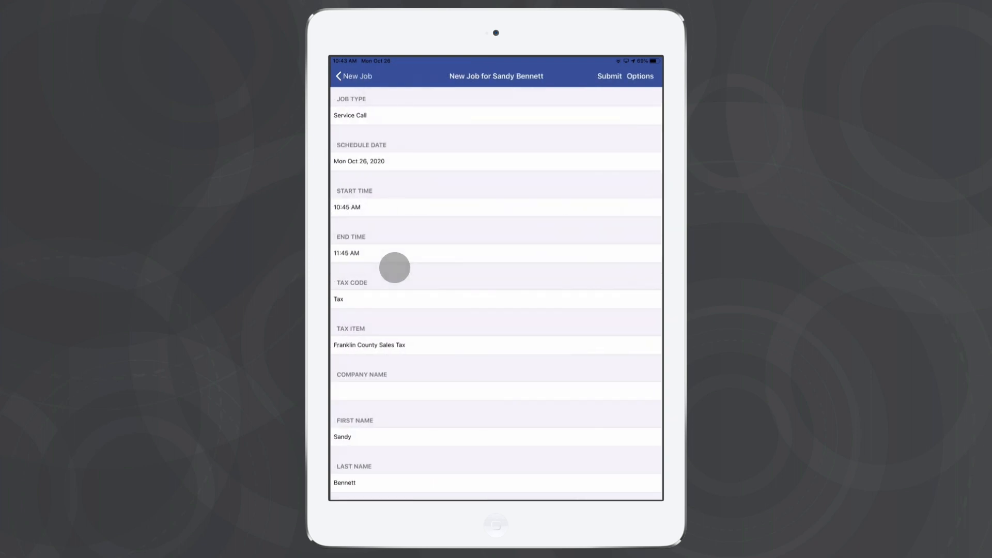
# - Confirm the schedule date of Oct 26, 2020 and set the job's start time to 8:45 AM
pyautogui.click(385, 161)
pyautogui.scroll(-1, 505, 279)
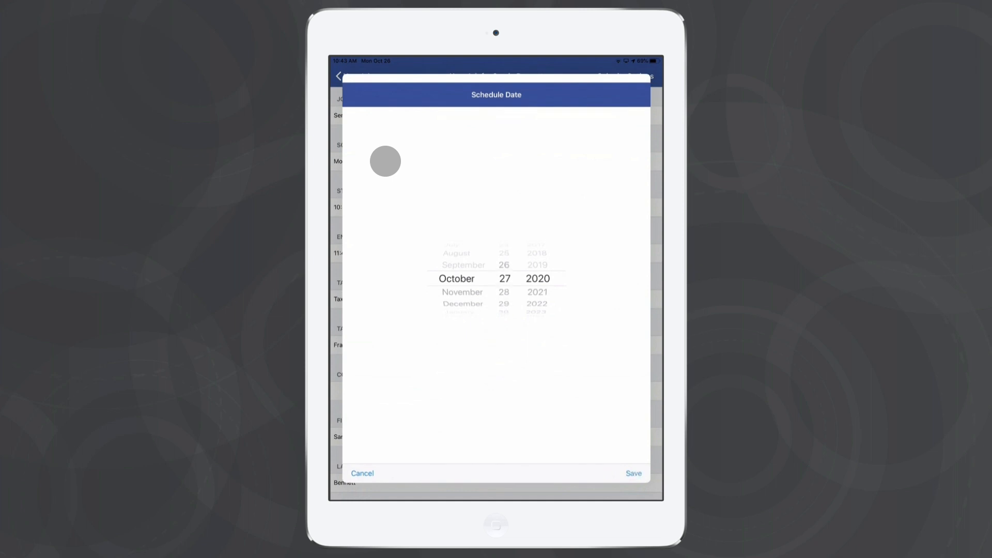
pyautogui.click(635, 473)
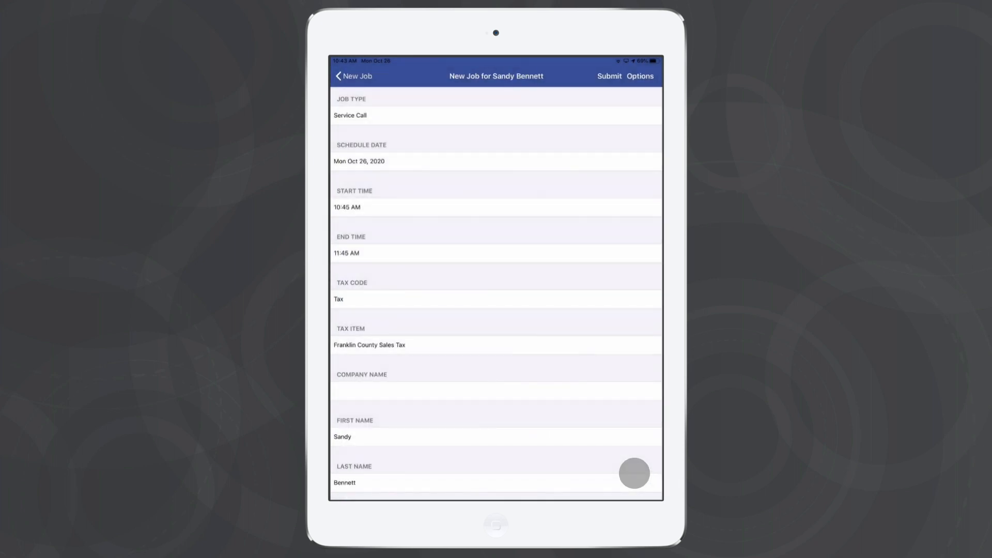
pyautogui.click(399, 207)
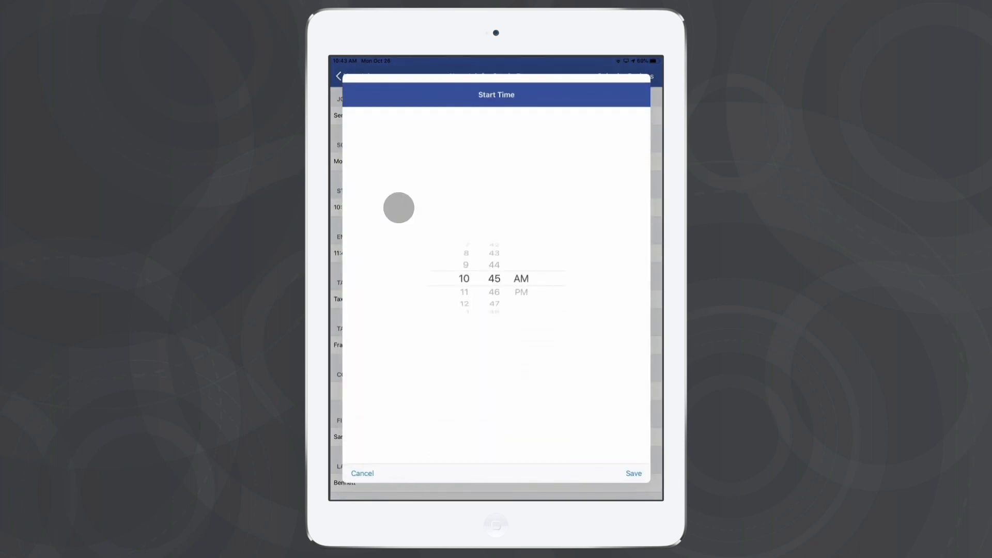
pyautogui.scroll(2, 465, 279)
pyautogui.click(634, 474)
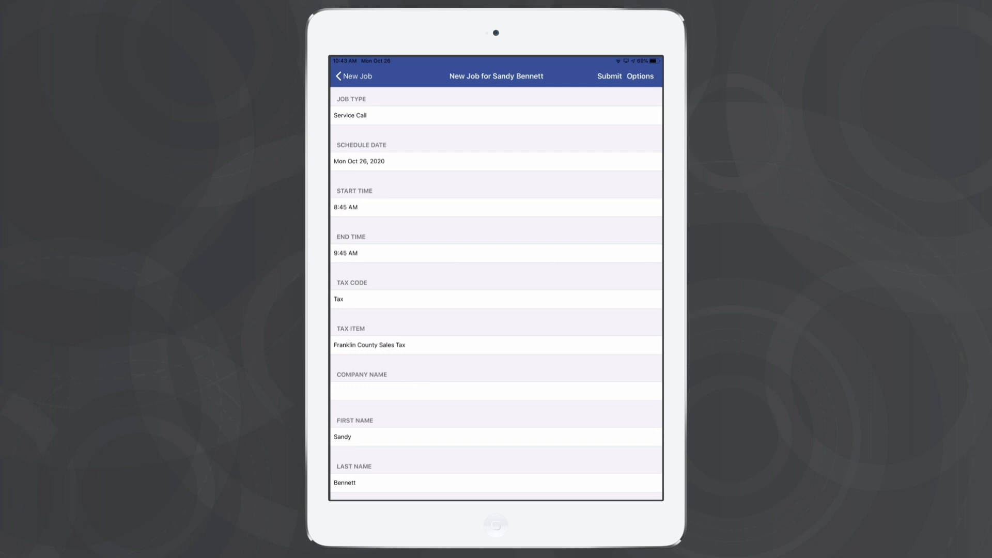
# - Review the remaining job fields down to the billing address and submit the new job
pyautogui.scroll(-2, 496, 290)
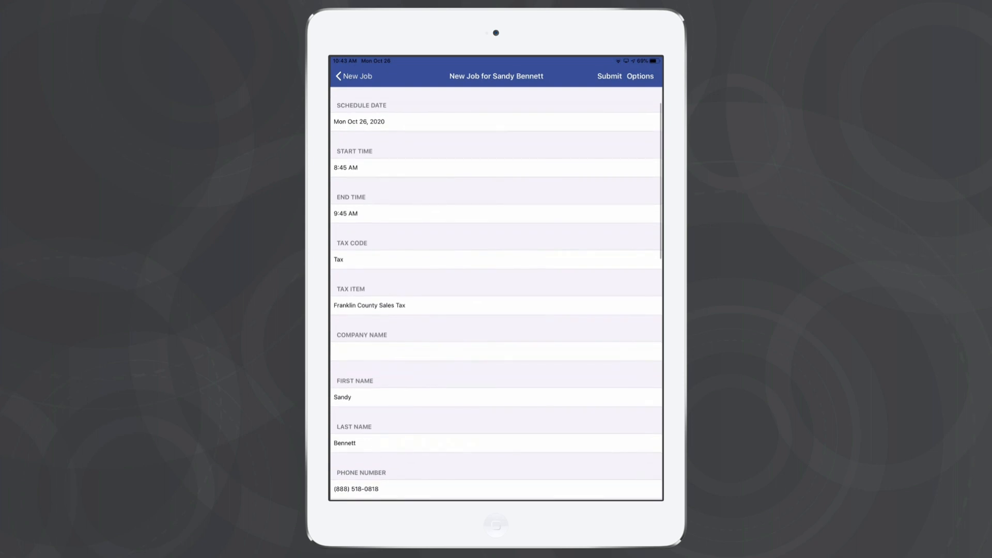
pyautogui.scroll(-5, 496, 294)
pyautogui.scroll(-5, 496, 294)
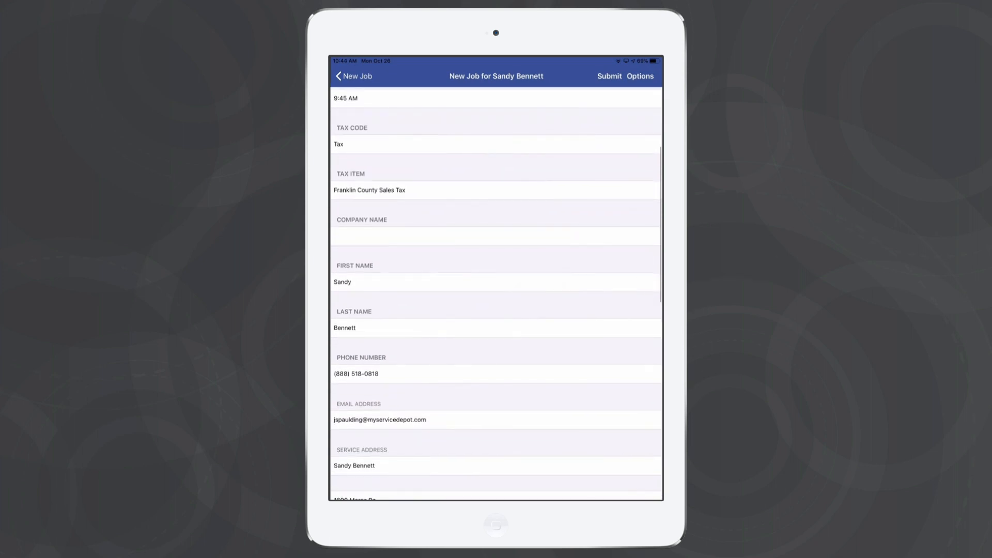
pyautogui.scroll(-6, 496, 294)
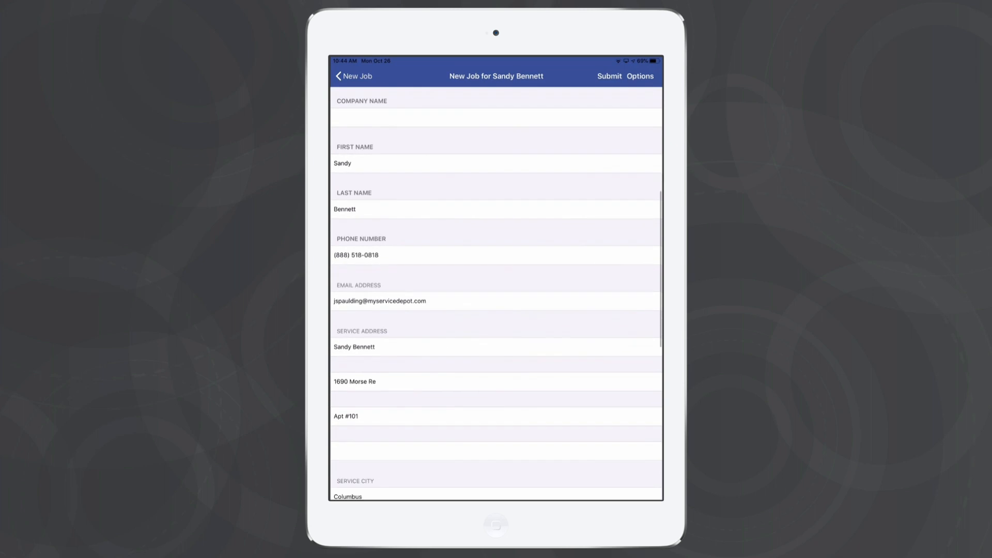
pyautogui.scroll(-15, 496, 294)
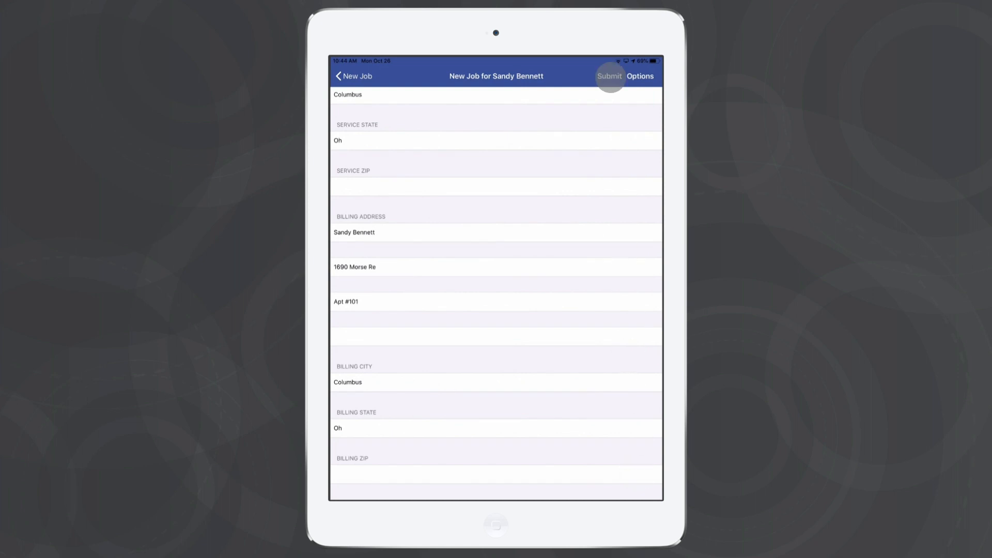
pyautogui.click(610, 77)
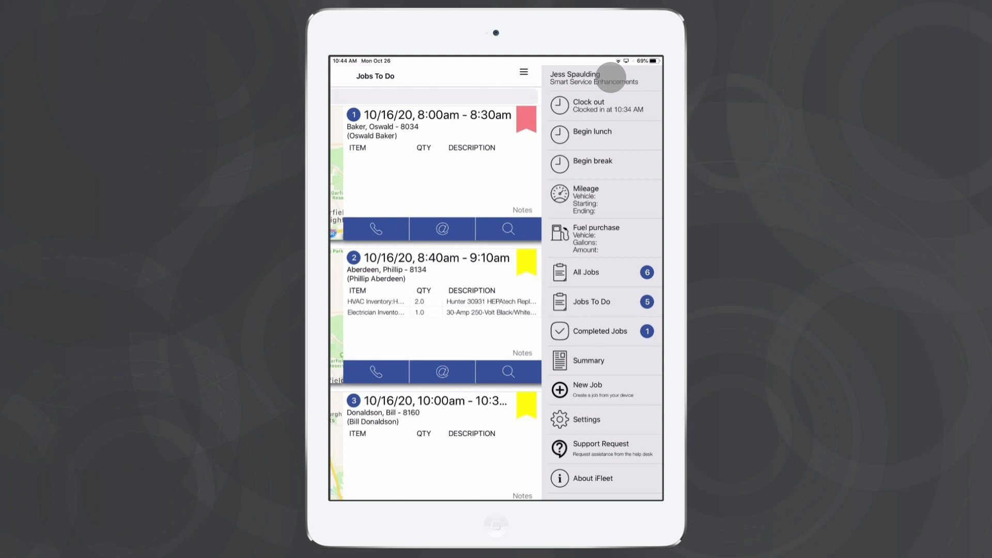
# - Sync the Jobs To Do list and open the newly created job for the customer
pyautogui.click(523, 71)
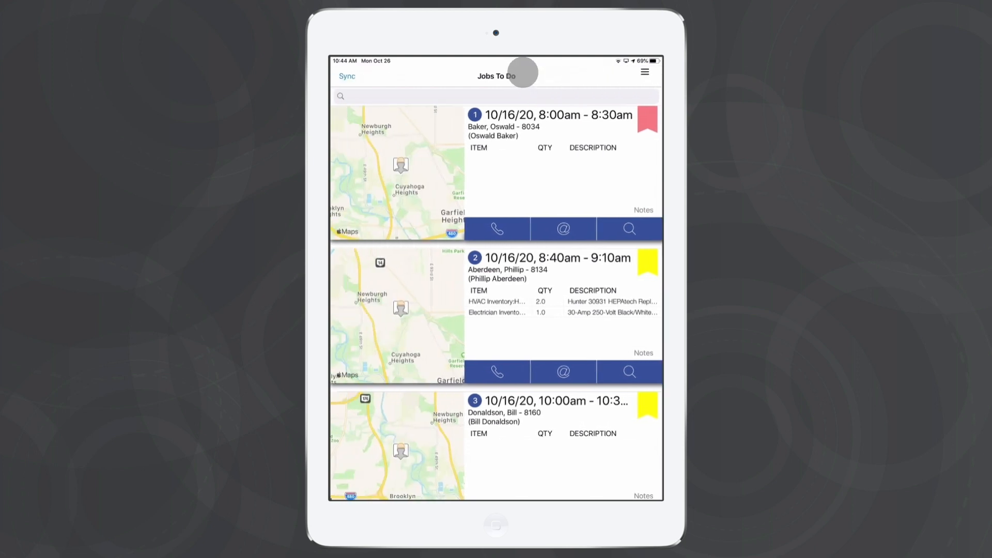
pyautogui.click(347, 76)
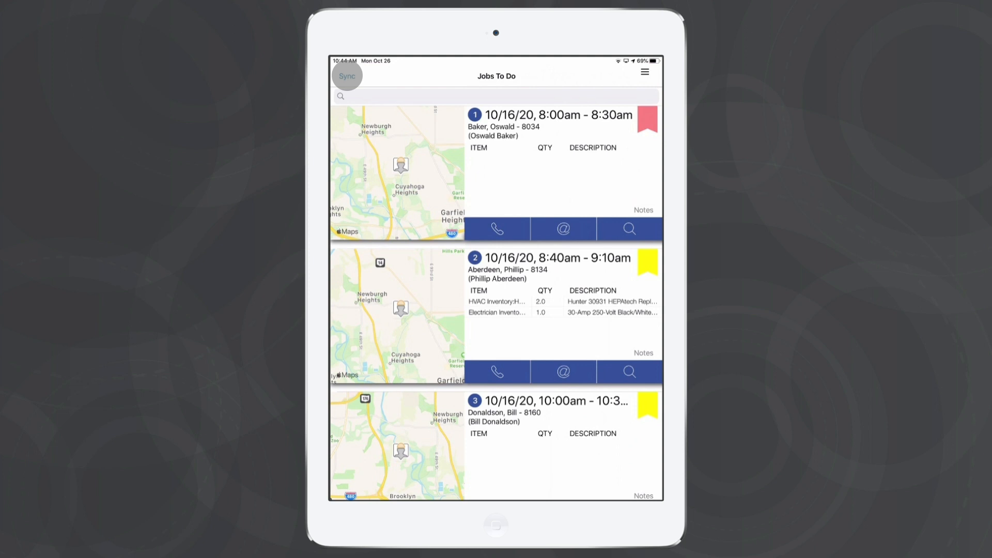
pyautogui.scroll(-10, 534, 278)
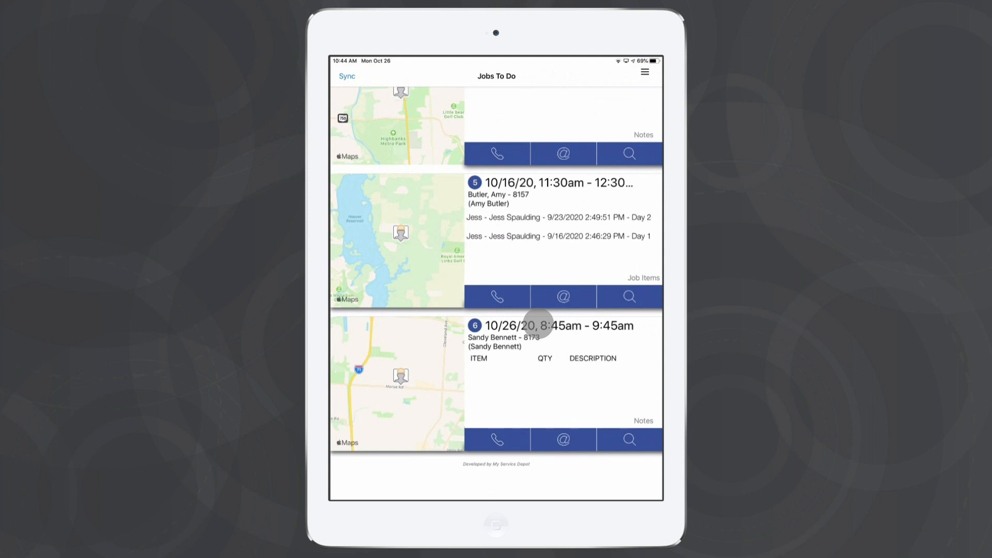
pyautogui.click(538, 324)
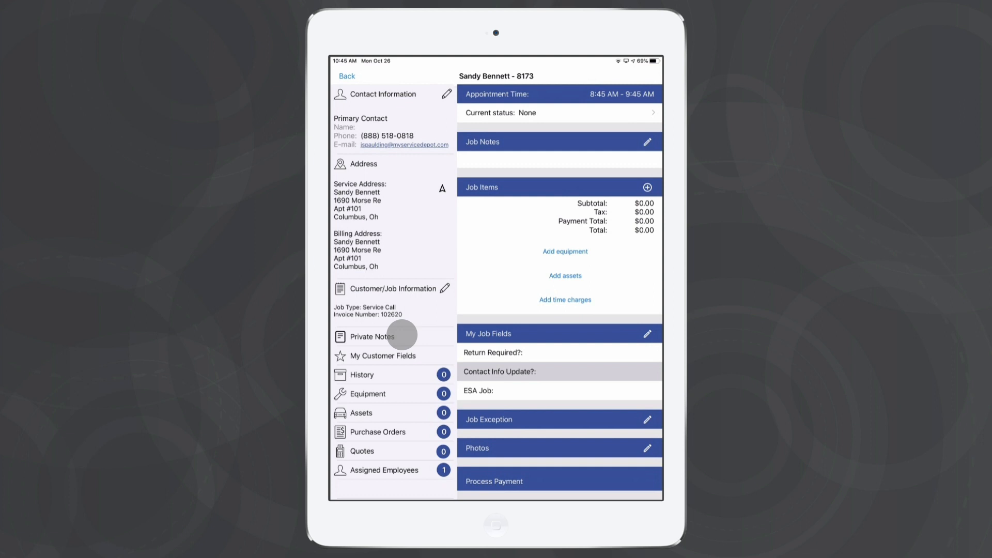
# - Add a private note to the job saying the customer is nice but her husband is rough, then return to the job list
pyautogui.click(402, 335)
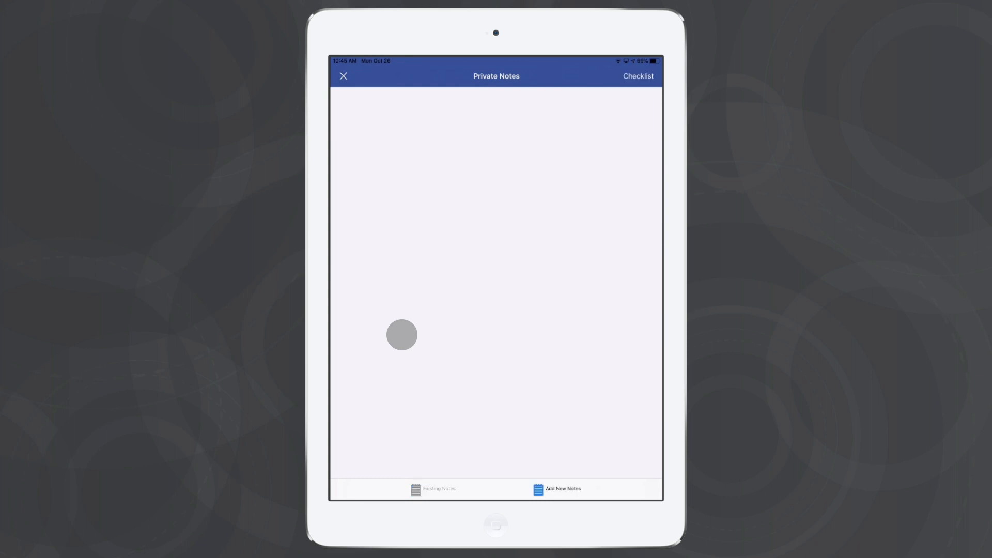
pyautogui.click(377, 102)
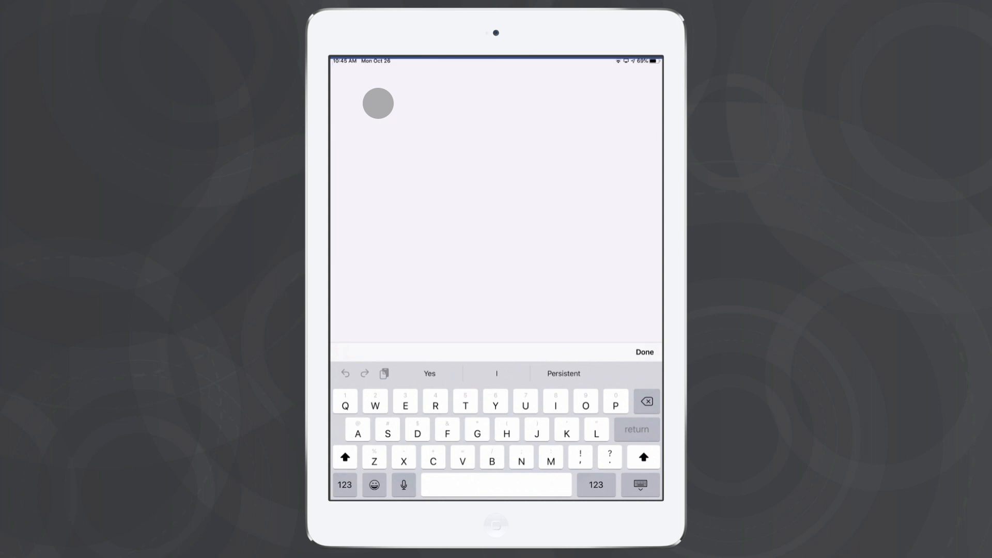
pyautogui.write('Sandy is nice but her hus')
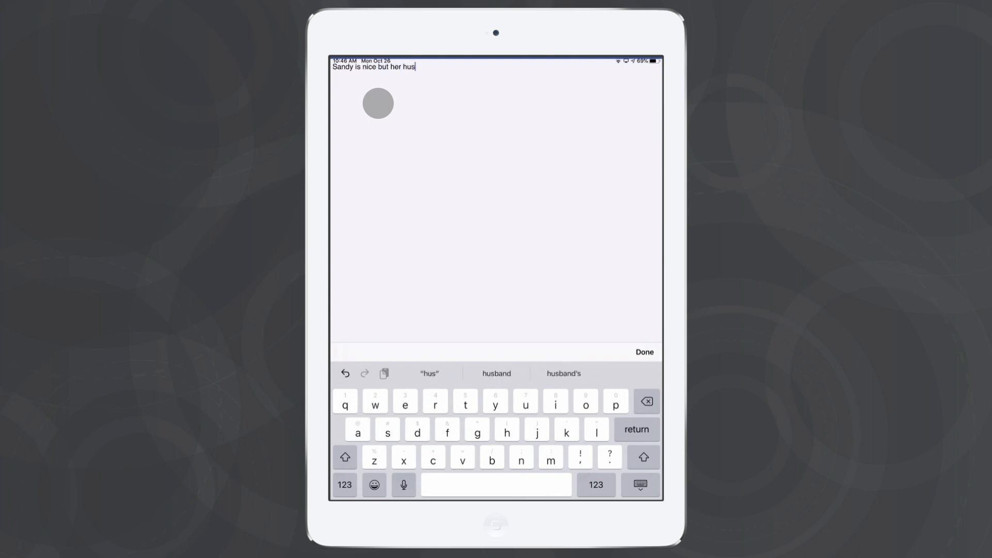
pyautogui.write('band is rough')
pyautogui.click(378, 103)
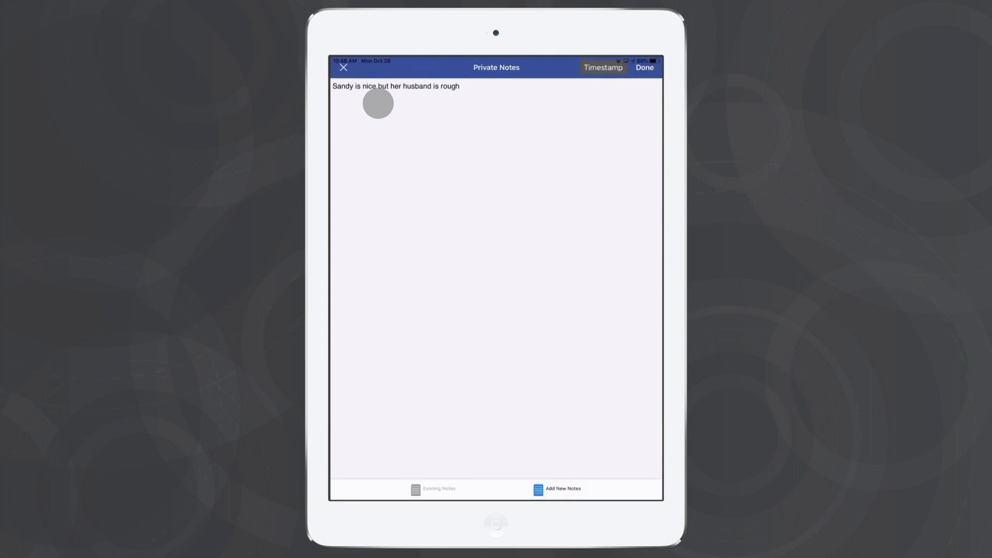
pyautogui.click(344, 67)
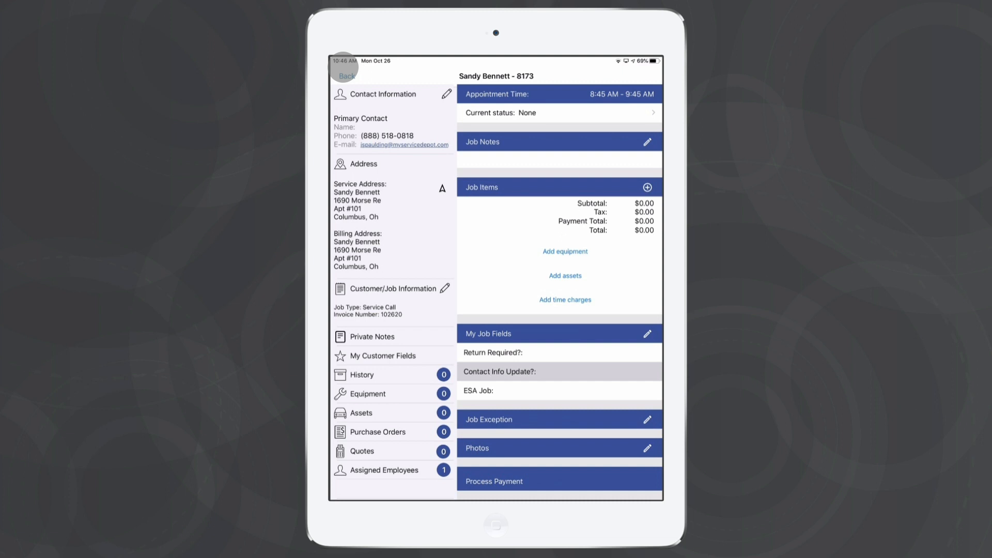
pyautogui.click(347, 76)
pyautogui.click(347, 76)
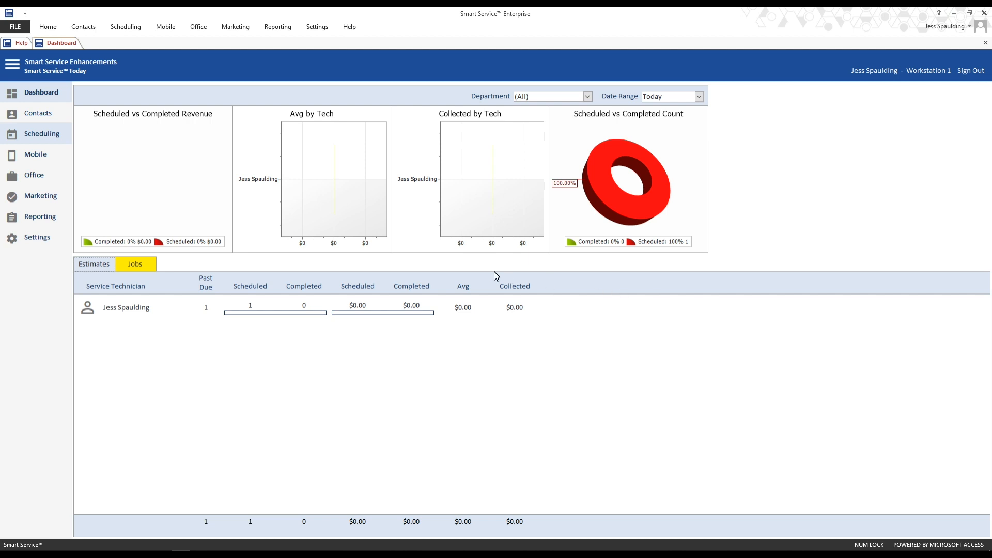
# - In Smart Service, open the new job from the jobs to be added to QuickBooks and set its type to Residential
pyautogui.click(51, 180)
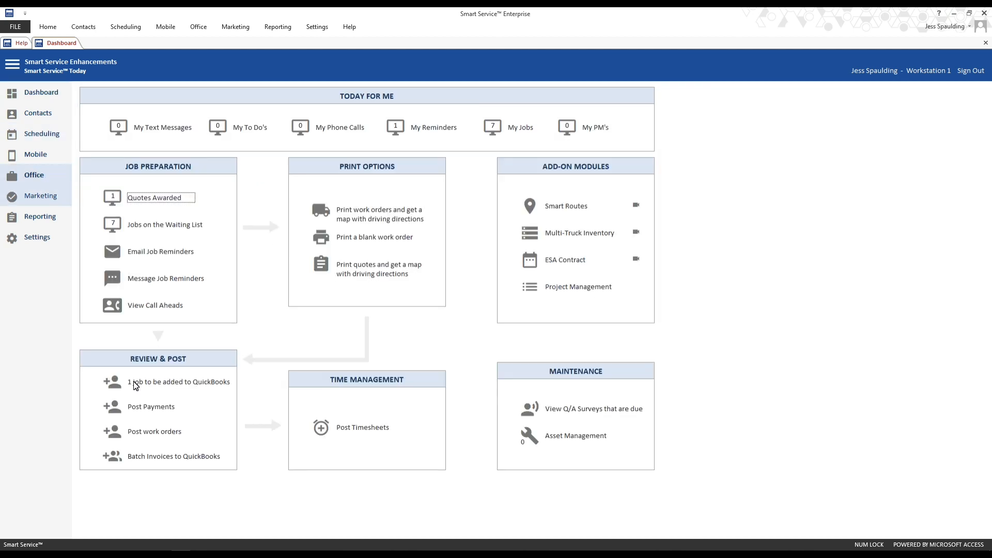
pyautogui.click(187, 382)
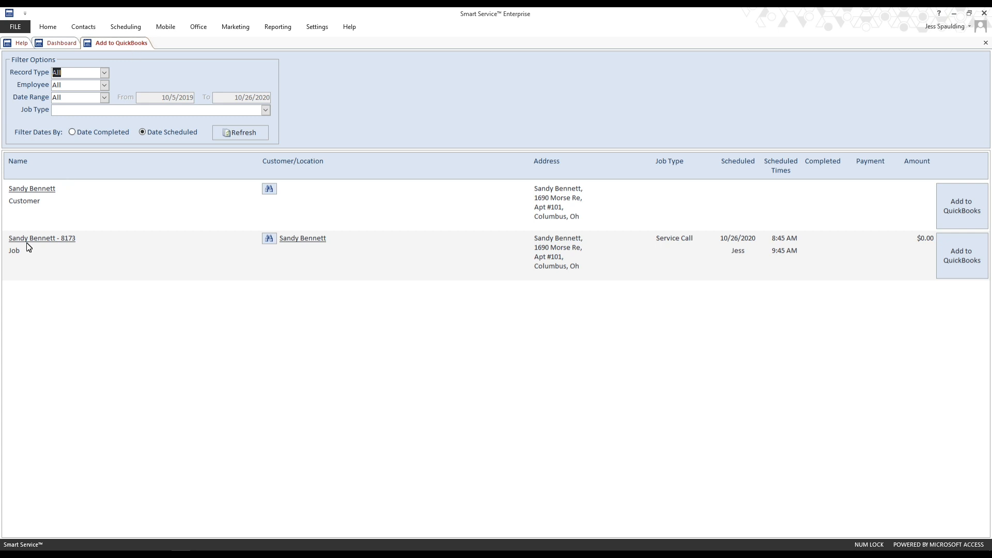
pyautogui.click(40, 241)
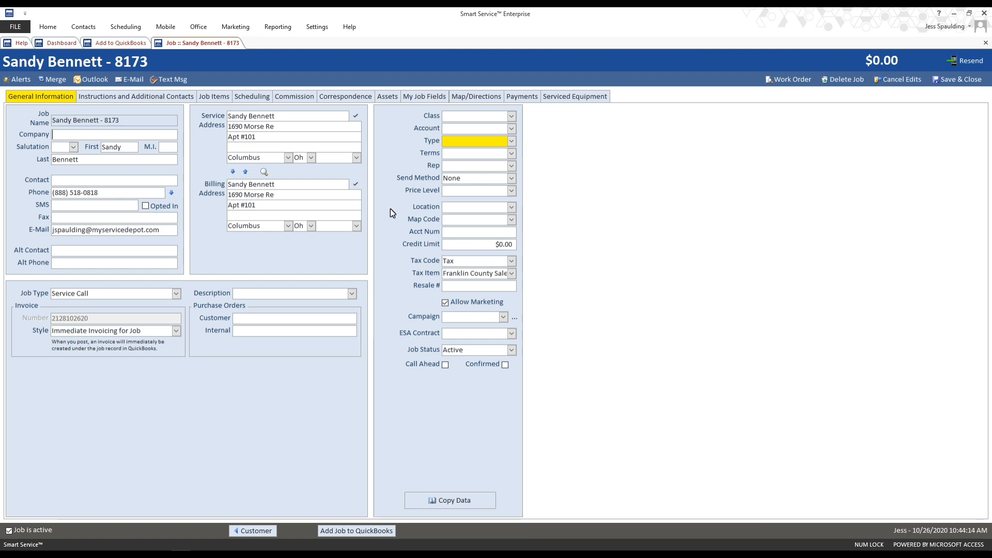
pyautogui.click(511, 140)
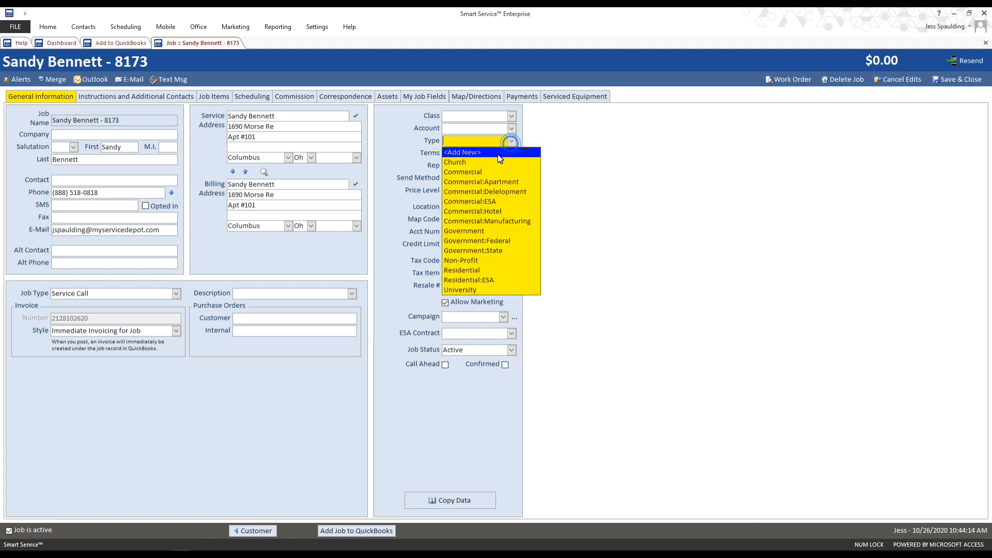
pyautogui.click(498, 271)
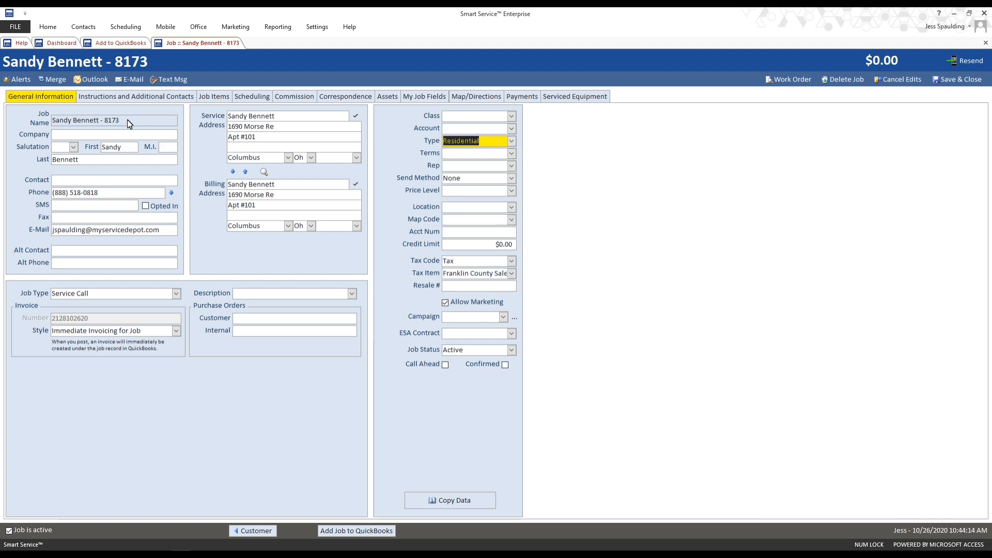
# - Add an iFleet alert reading "This is an iFleet alert!" to the job and save it
pyautogui.click(19, 81)
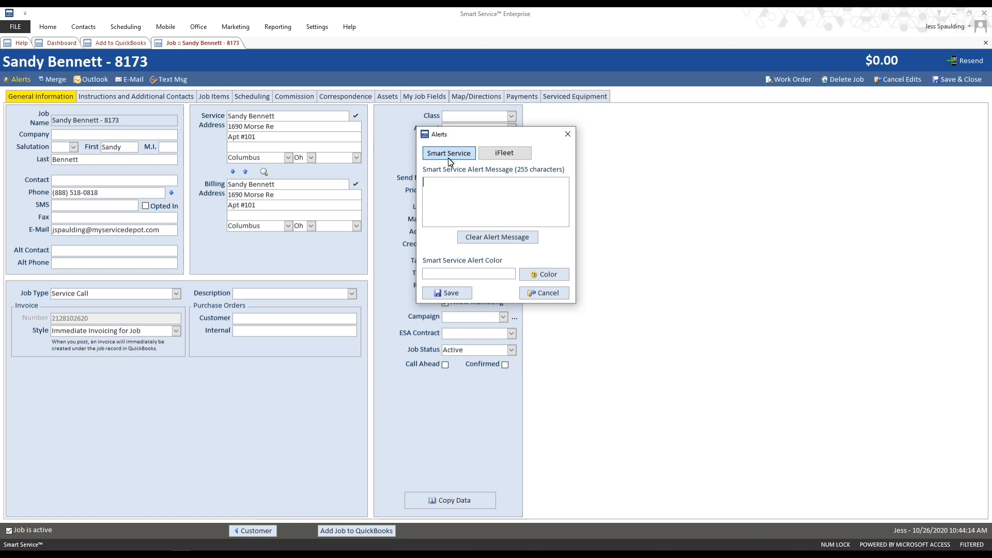
pyautogui.click(501, 153)
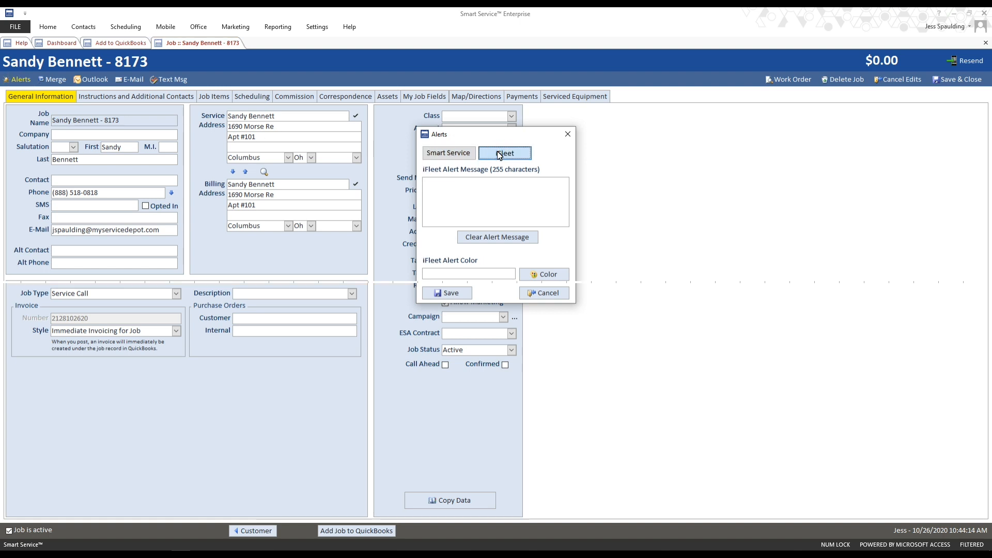
pyautogui.click(487, 211)
pyautogui.write('This ')
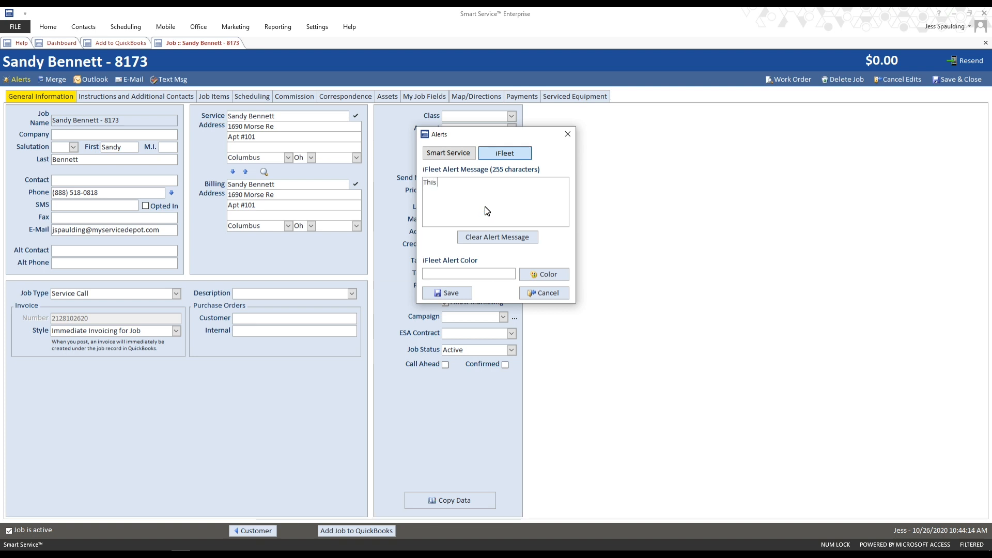
pyautogui.write('is an iFleet alert!')
pyautogui.click(460, 293)
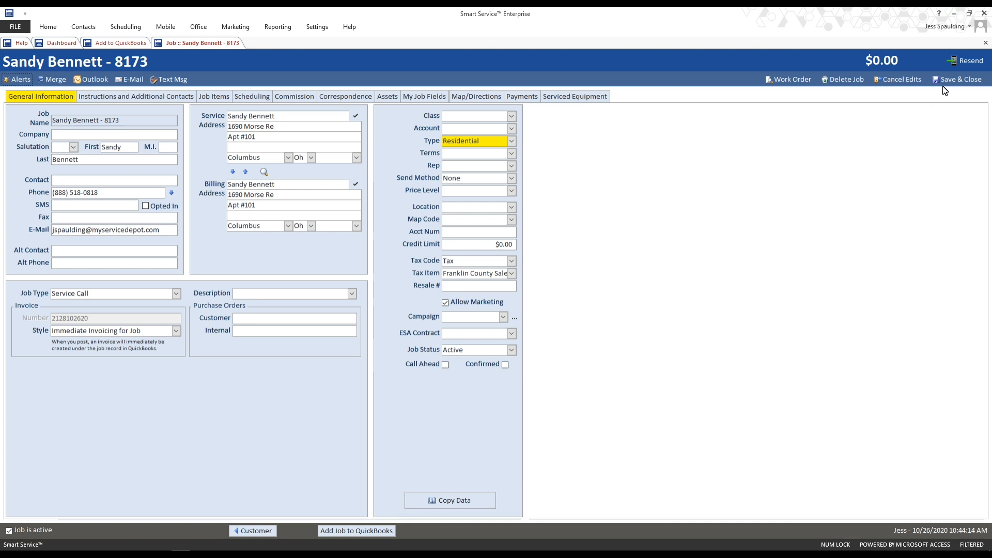
# - Resend the job to iFleet, confirming the overwrite, and save and close the job record
pyautogui.click(969, 63)
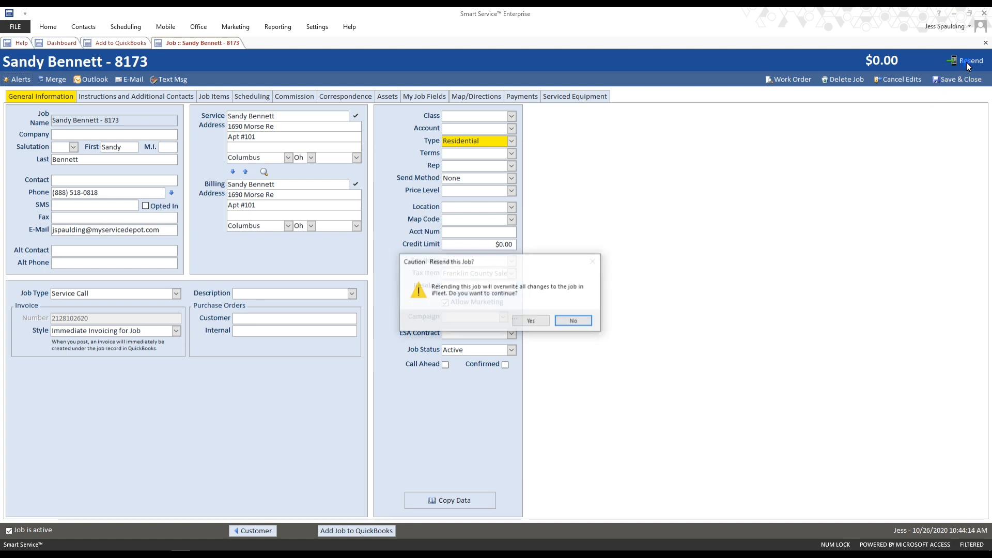
pyautogui.click(548, 321)
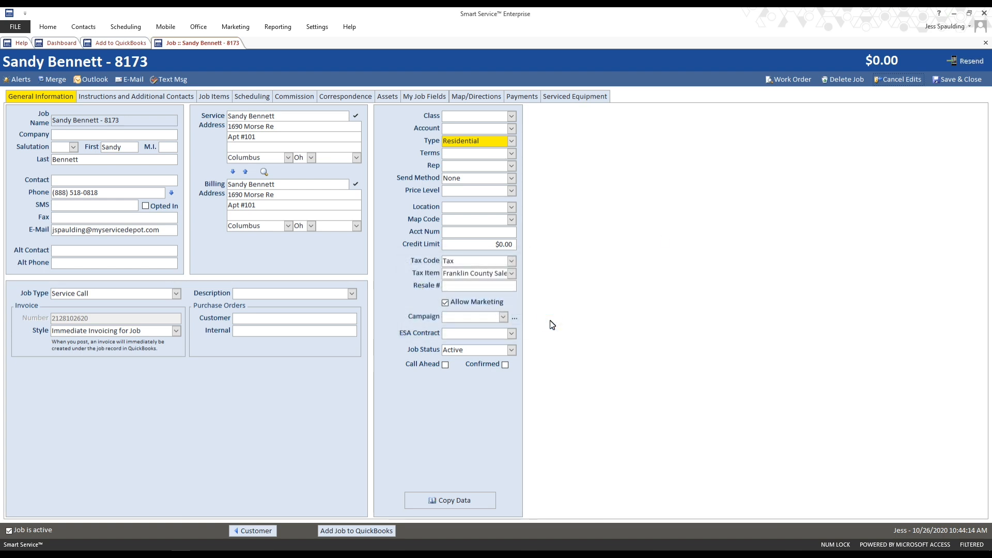
pyautogui.click(946, 82)
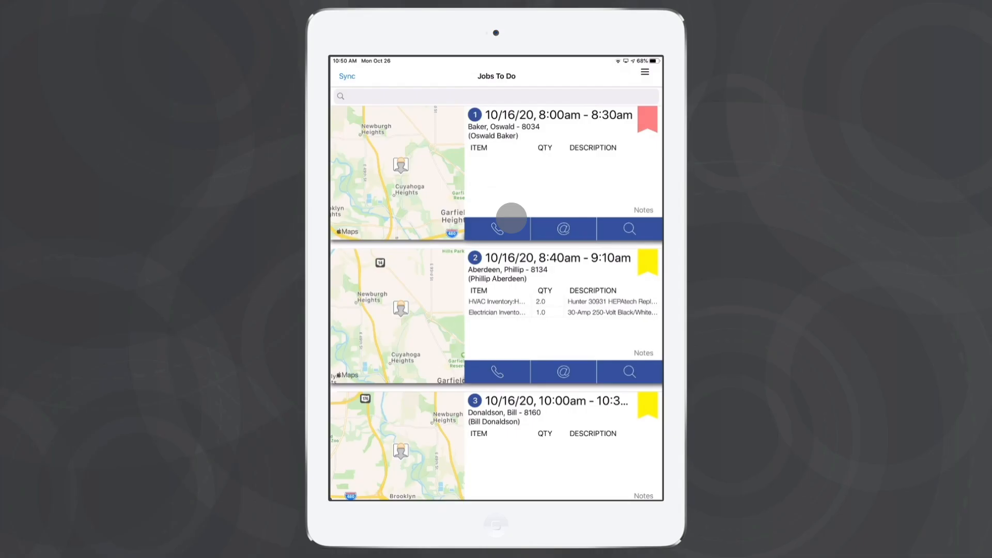
pyautogui.moveTo(511, 218); pyautogui.dragTo(482, 85)
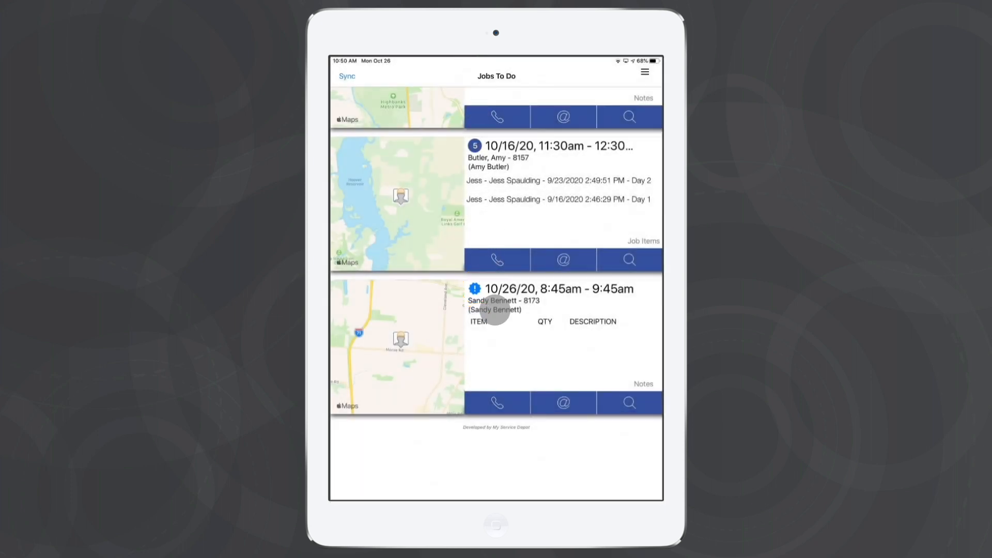
pyautogui.click(495, 309)
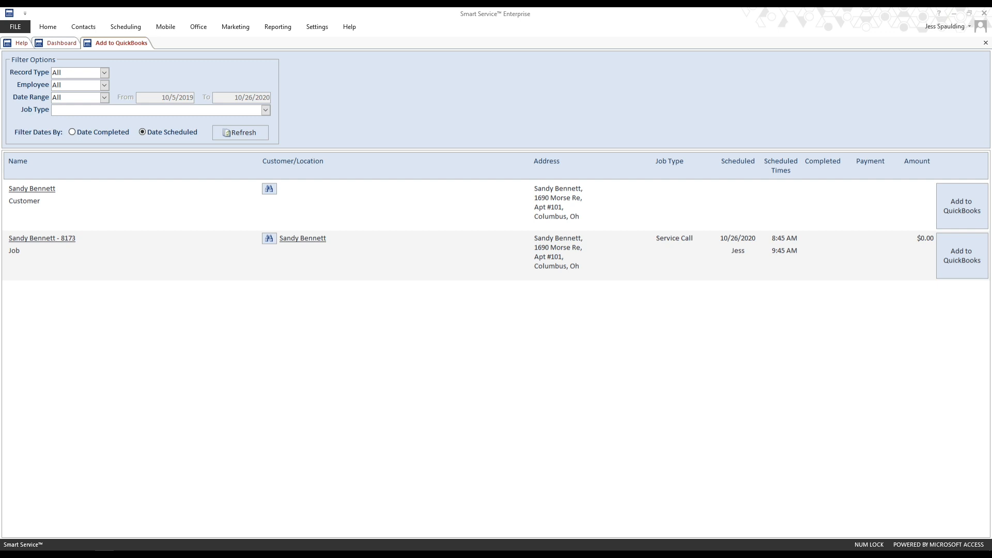
# - Open the scheduler settings and examine the options available for Schedule Field 1
pyautogui.click(76, 46)
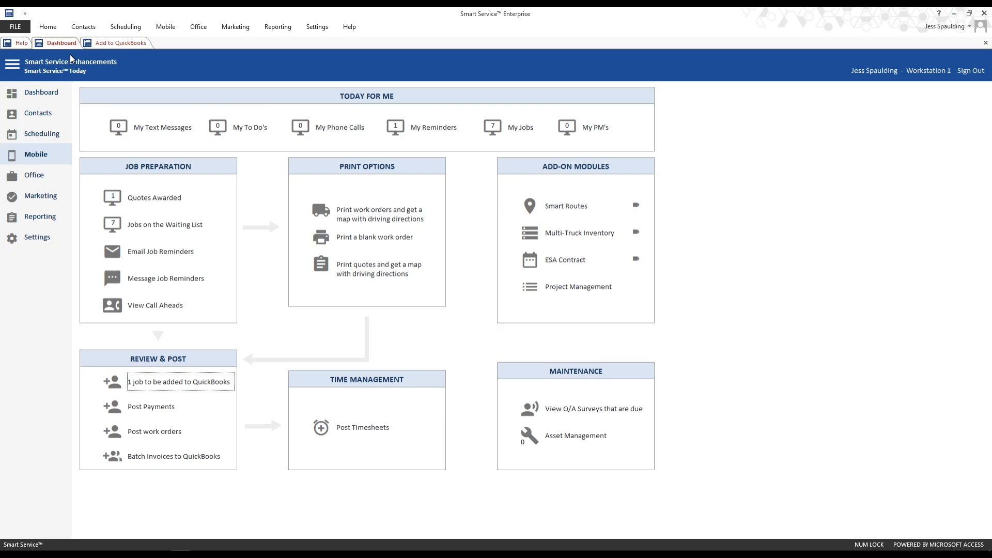
pyautogui.click(49, 238)
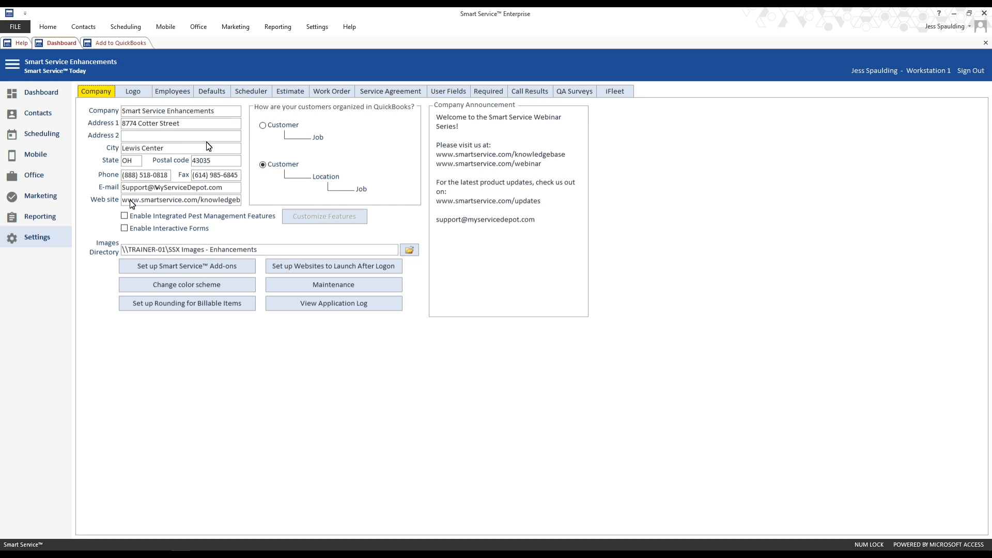
pyautogui.click(241, 99)
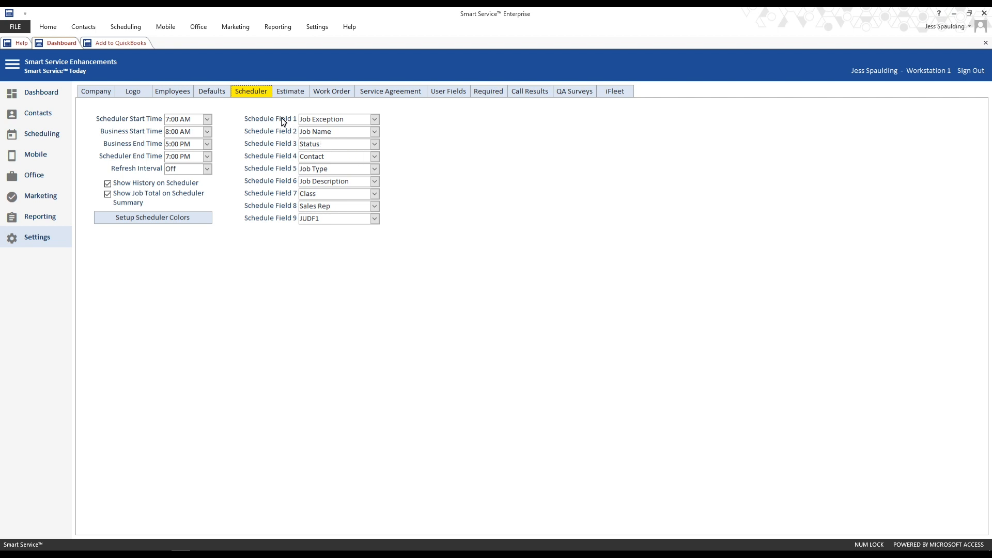
pyautogui.click(374, 119)
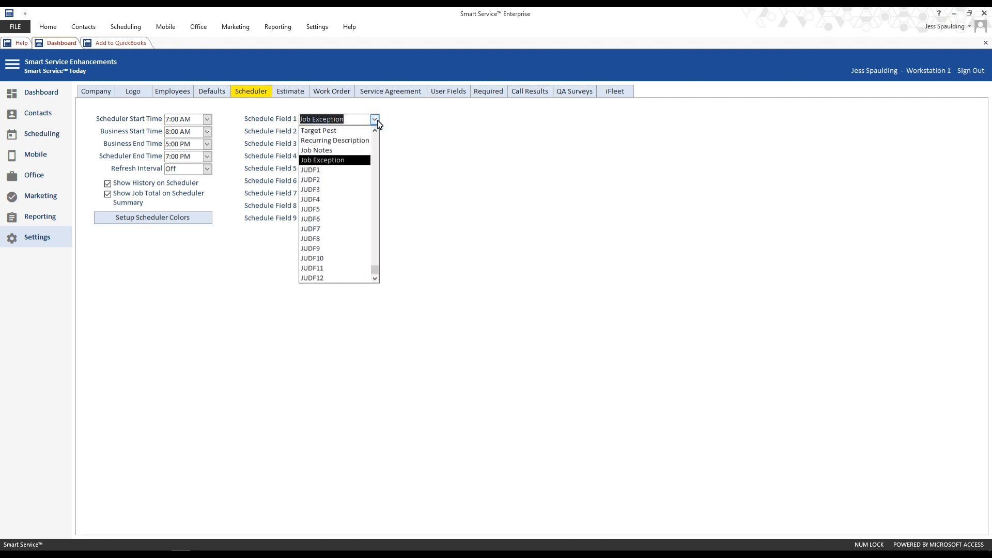
pyautogui.click(377, 121)
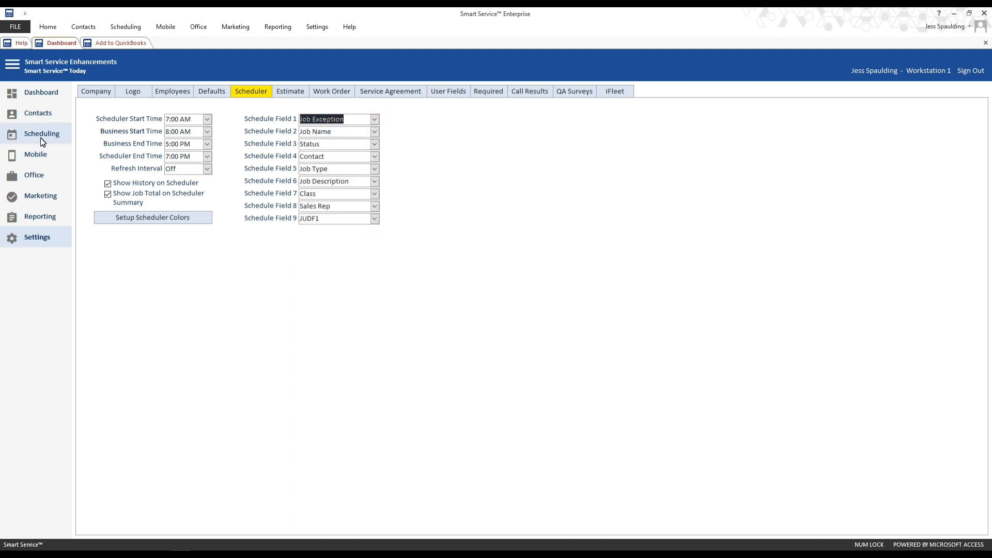
# - Open the Scheduling board and view the details of Jess's 4:00pm job on October 23
pyautogui.click(35, 95)
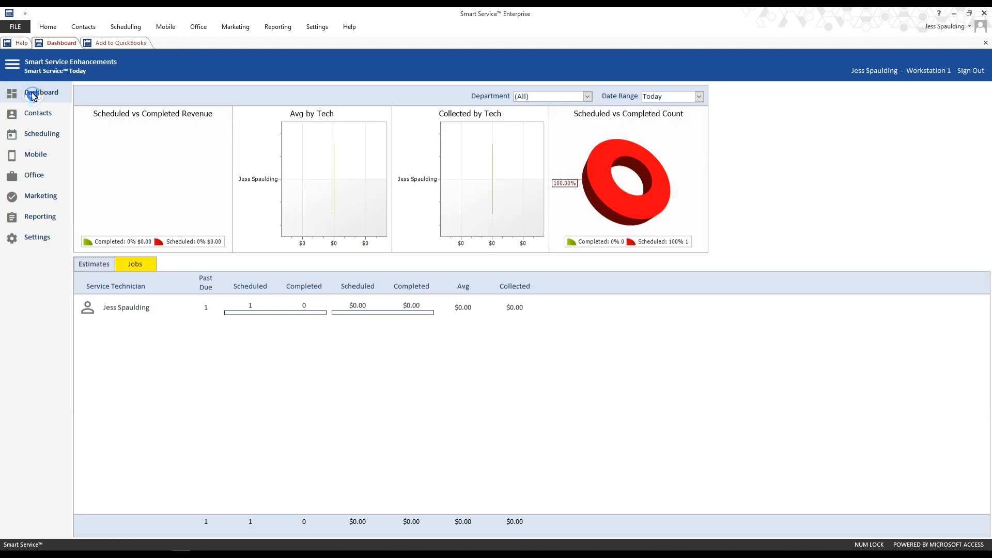
pyautogui.click(30, 140)
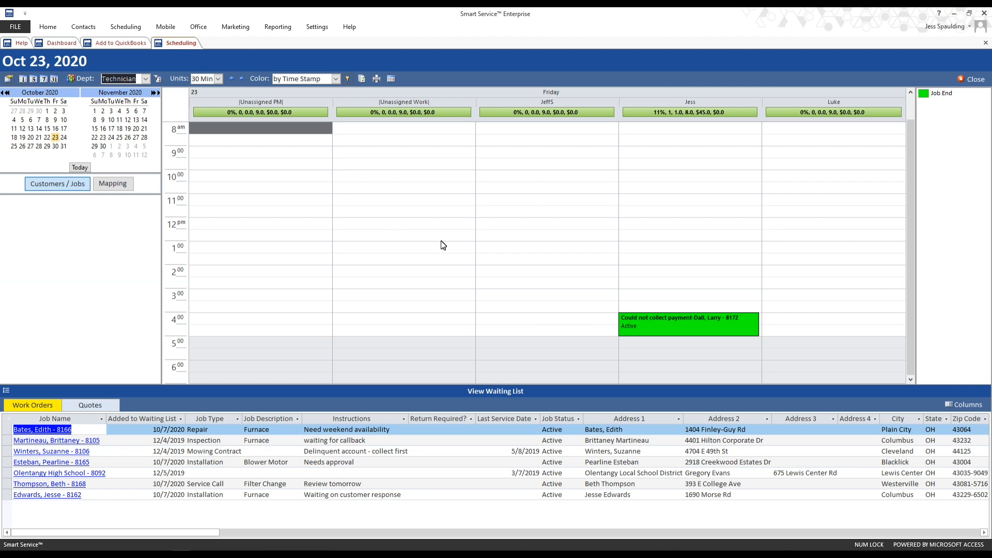
pyautogui.moveTo(626, 324)
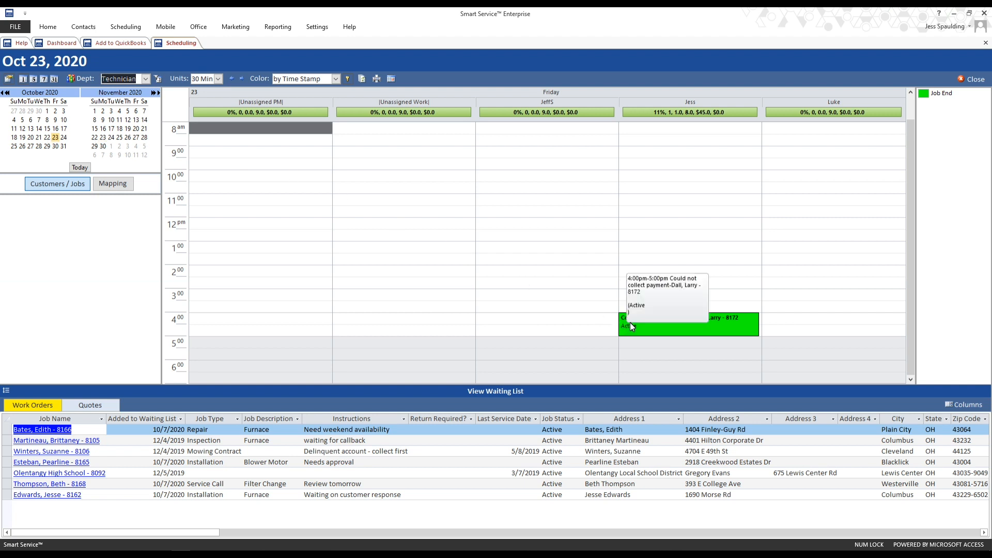